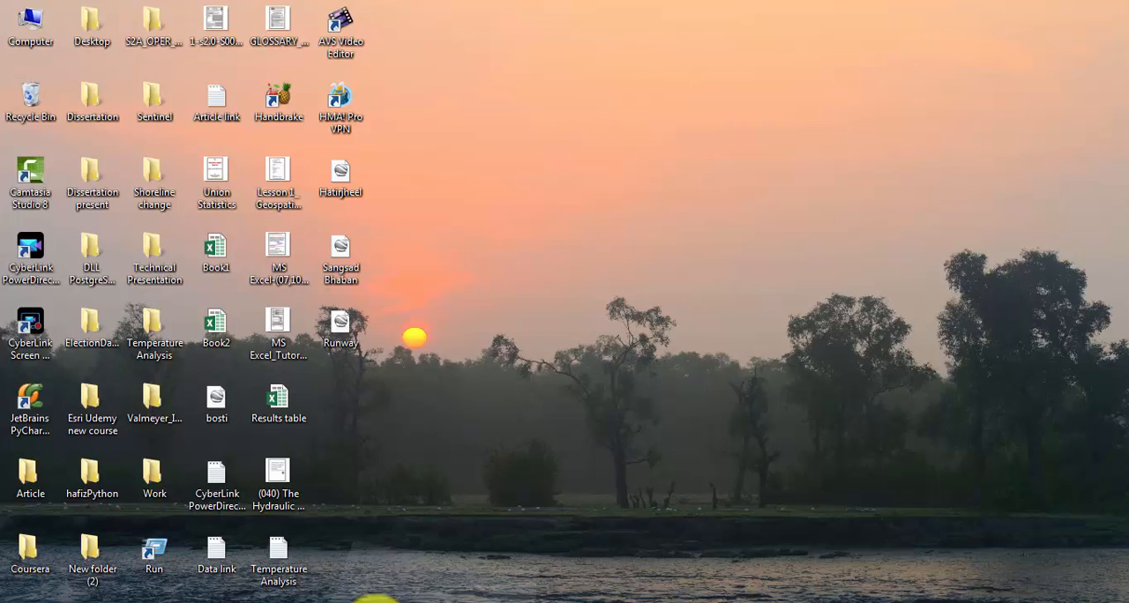
# Step: Switch to ArcMap and add study_area.shp from the location map sony folder on drive F:, dismissing the coordinate system warning
pyautogui.click(377, 602)
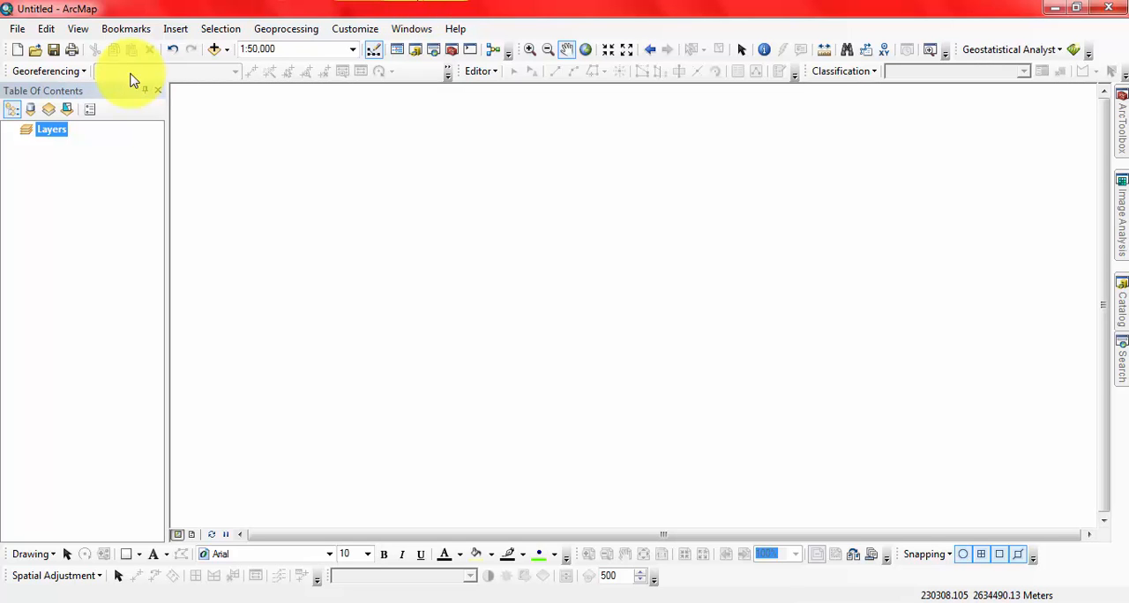
pyautogui.click(216, 51)
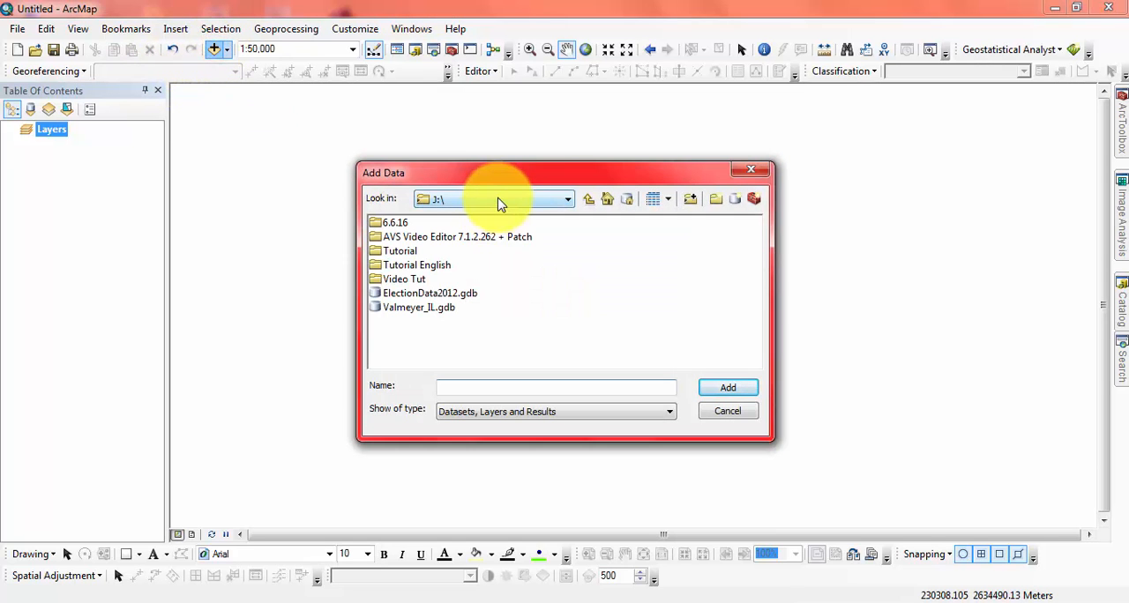
pyautogui.moveTo(537, 178); pyautogui.dragTo(450, 142)
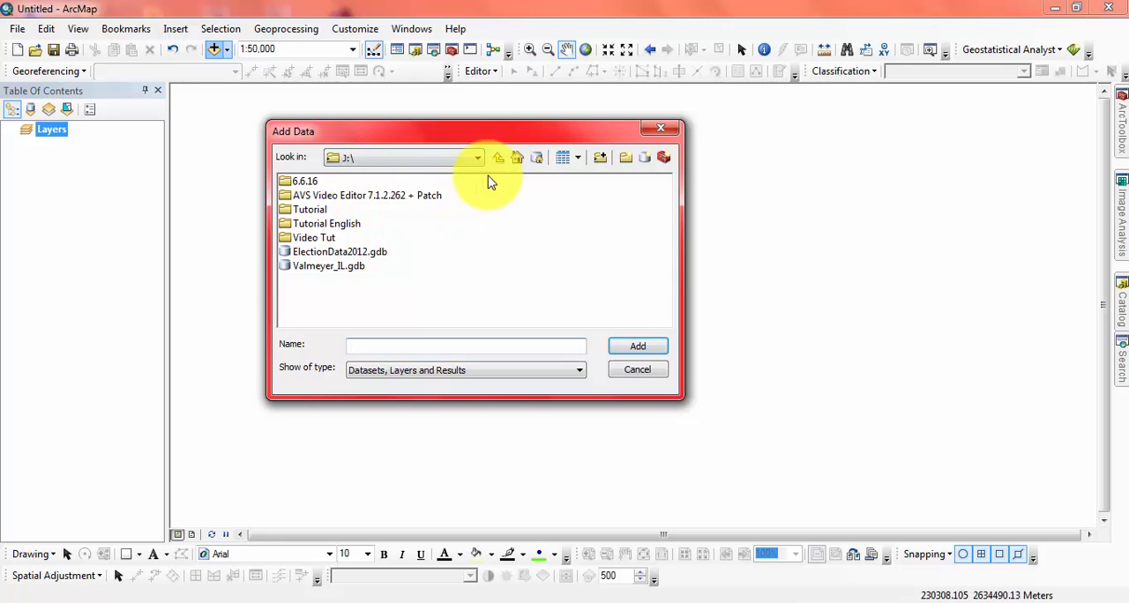
pyautogui.click(476, 157)
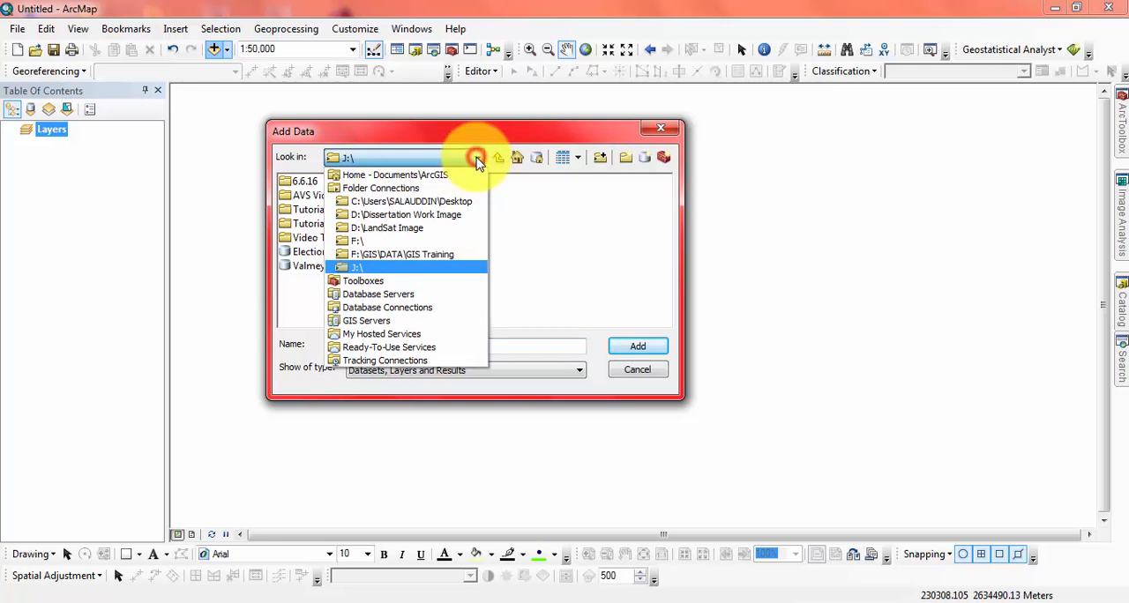
pyautogui.click(369, 241)
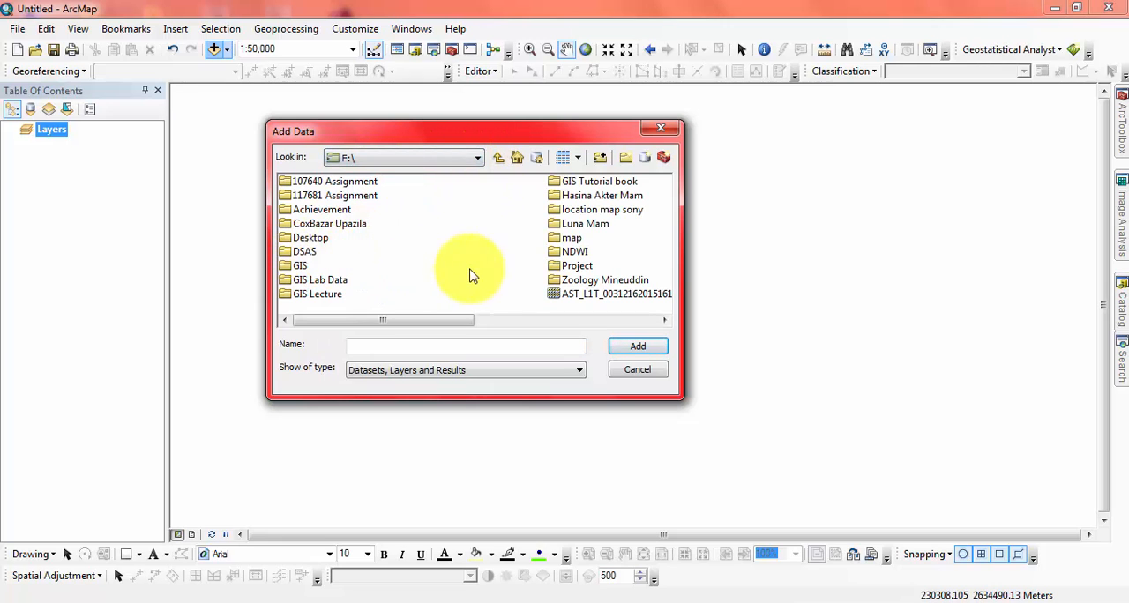
pyautogui.click(608, 224)
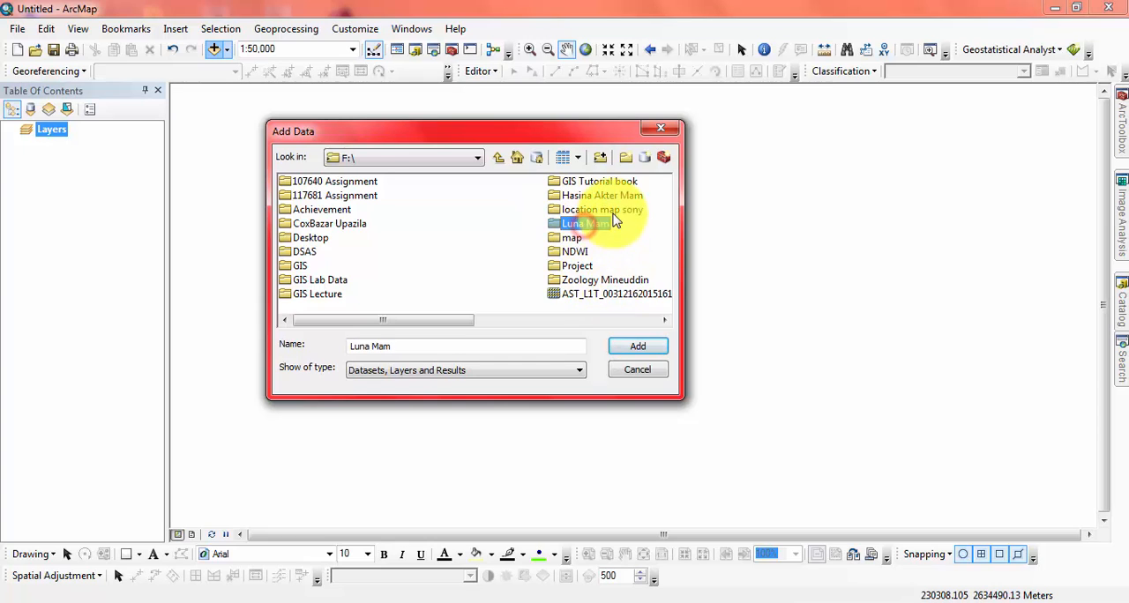
pyautogui.doubleClick(612, 210)
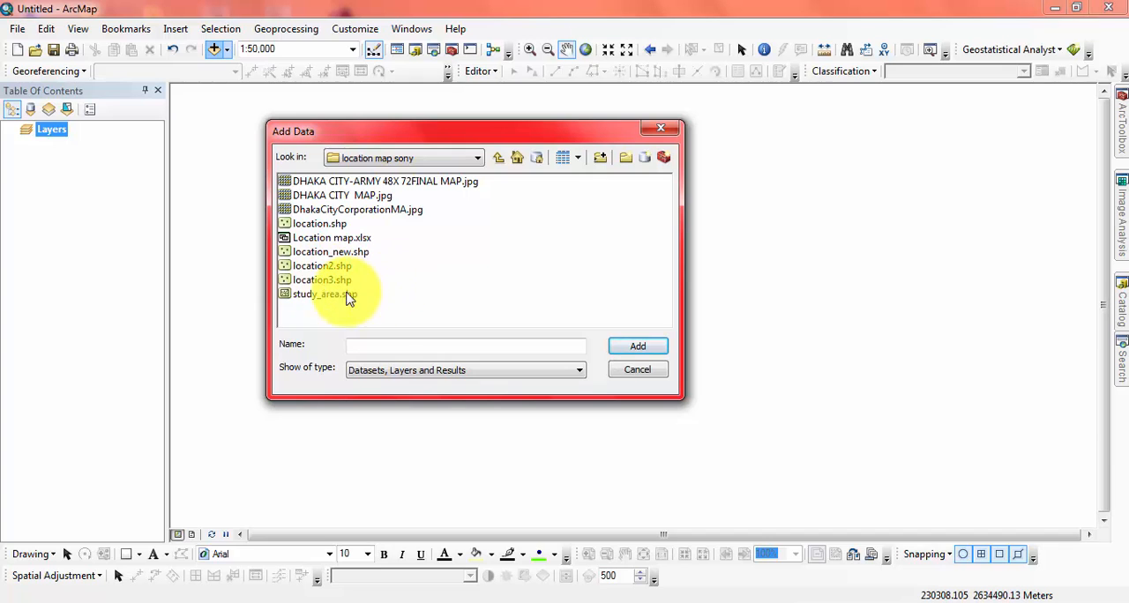
pyautogui.click(340, 293)
pyautogui.click(635, 347)
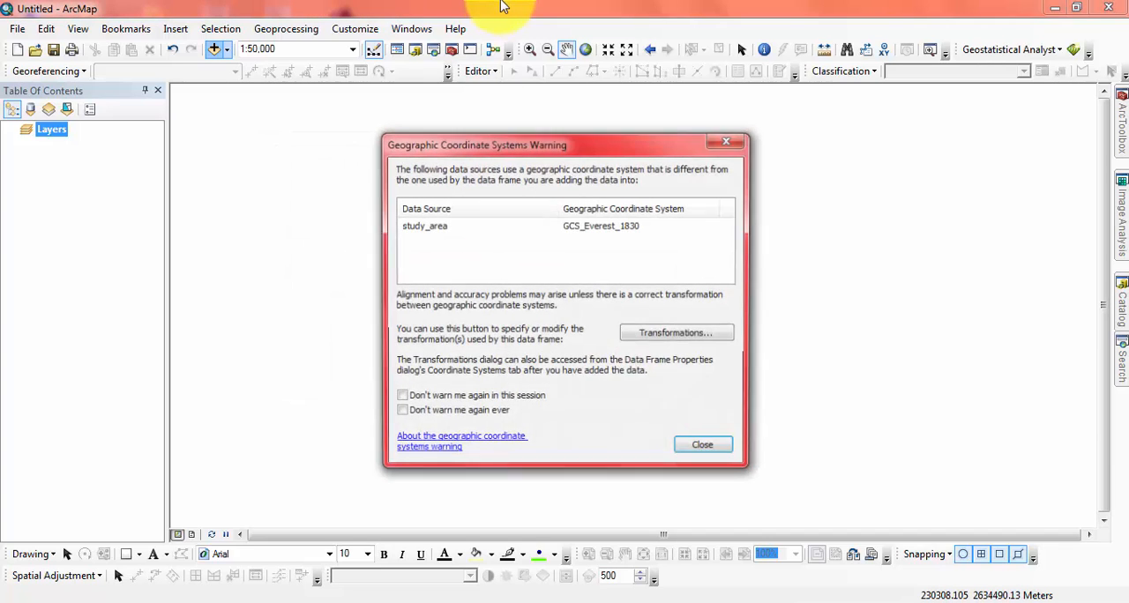
pyautogui.click(703, 451)
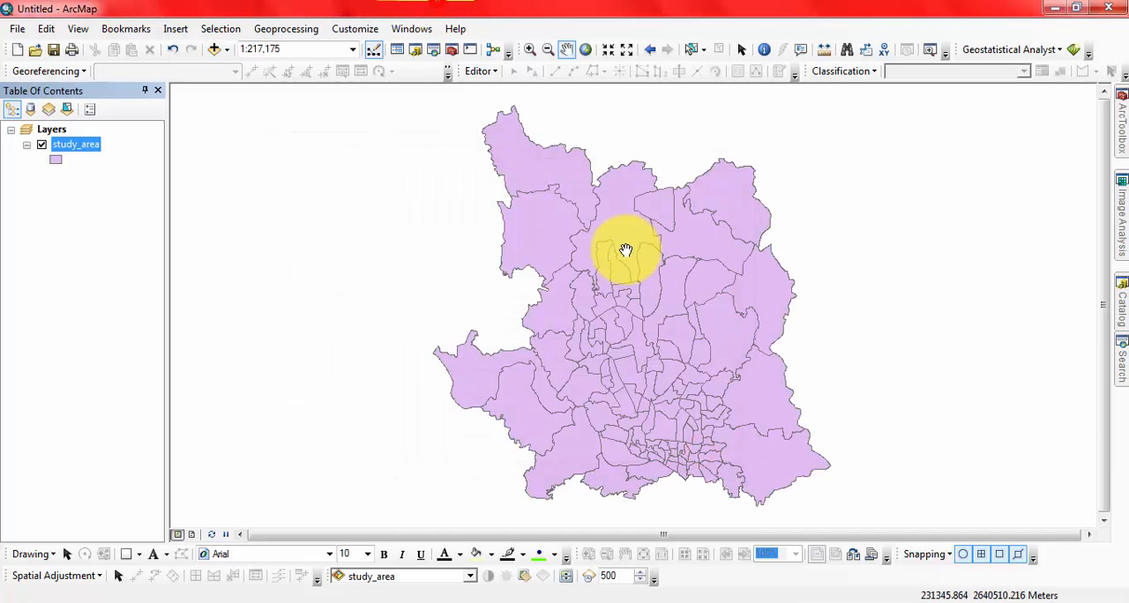
pyautogui.moveTo(642, 303); pyautogui.dragTo(626, 303)
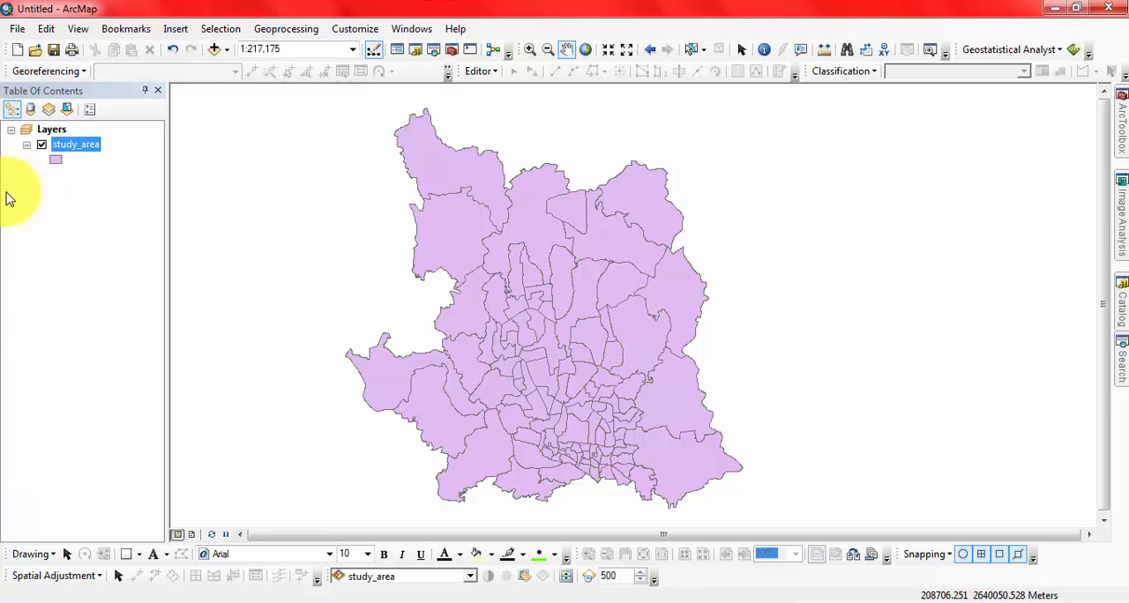
# Step: Set the data frame's coordinate system to WGS 1984 and accept using it despite the differing data source
pyautogui.doubleClick(55, 132)
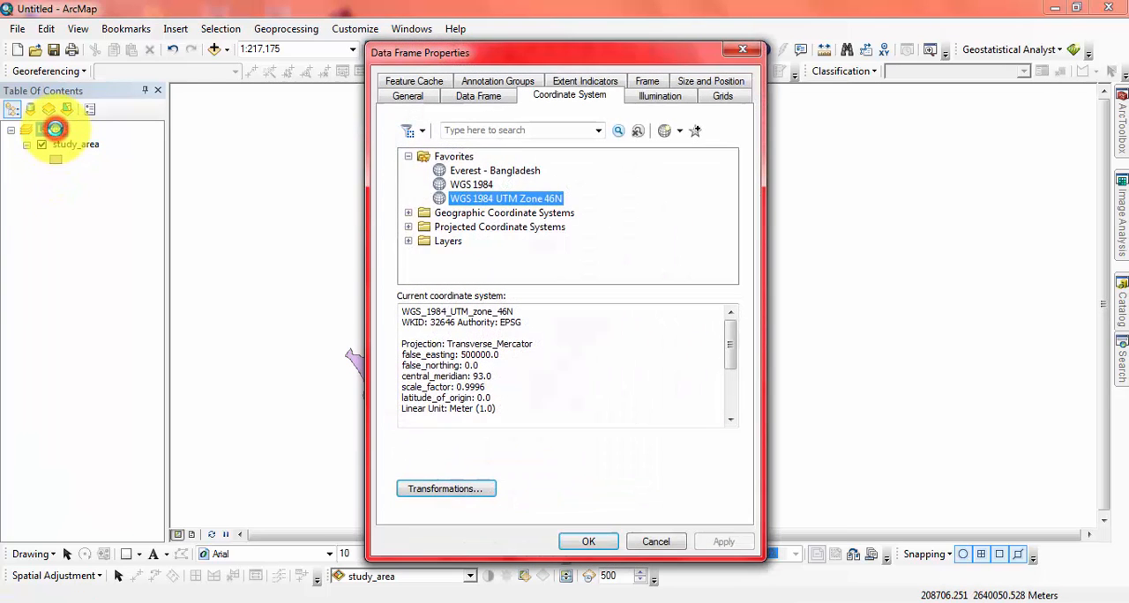
pyautogui.click(476, 183)
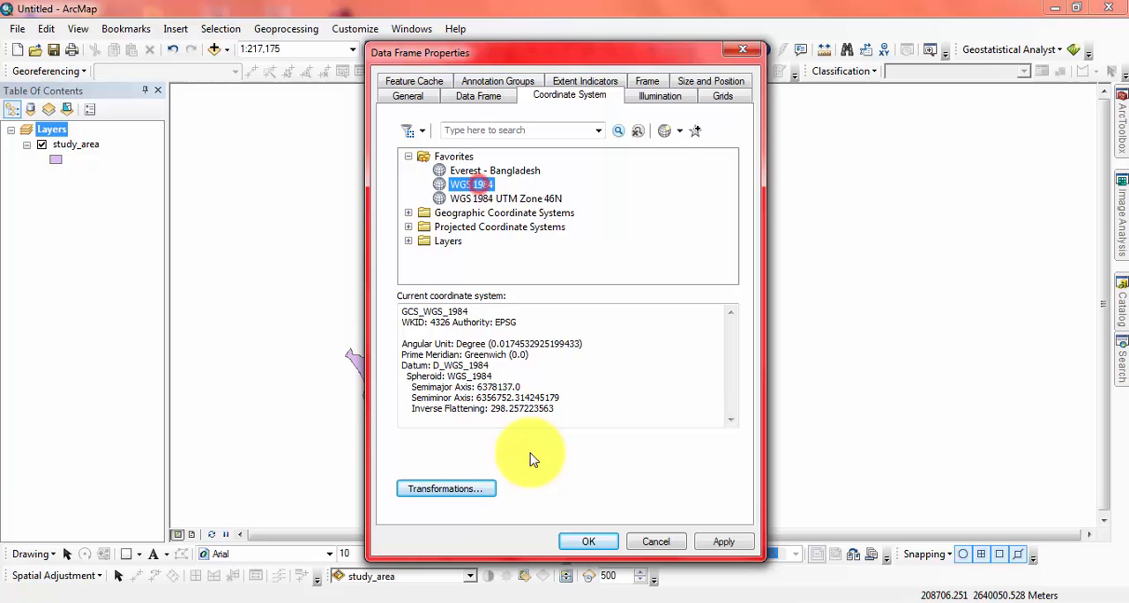
pyautogui.click(583, 540)
pyautogui.click(446, 350)
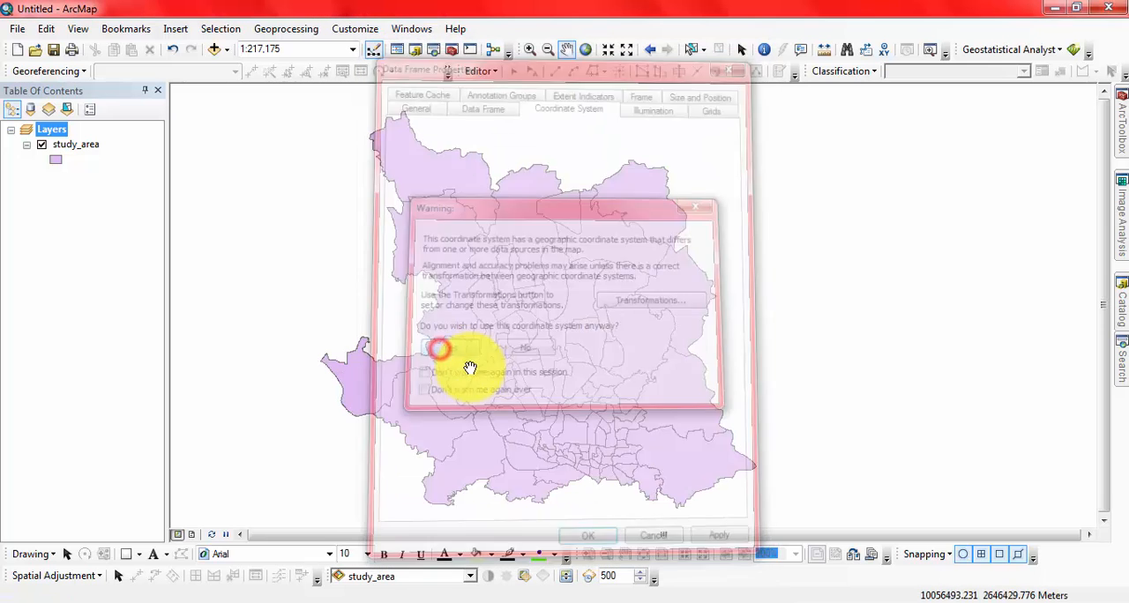
pyautogui.moveTo(568, 390)
pyautogui.mouseDown()
pyautogui.moveTo(524, 370)
pyautogui.moveTo(558, 373)
pyautogui.mouseUp()
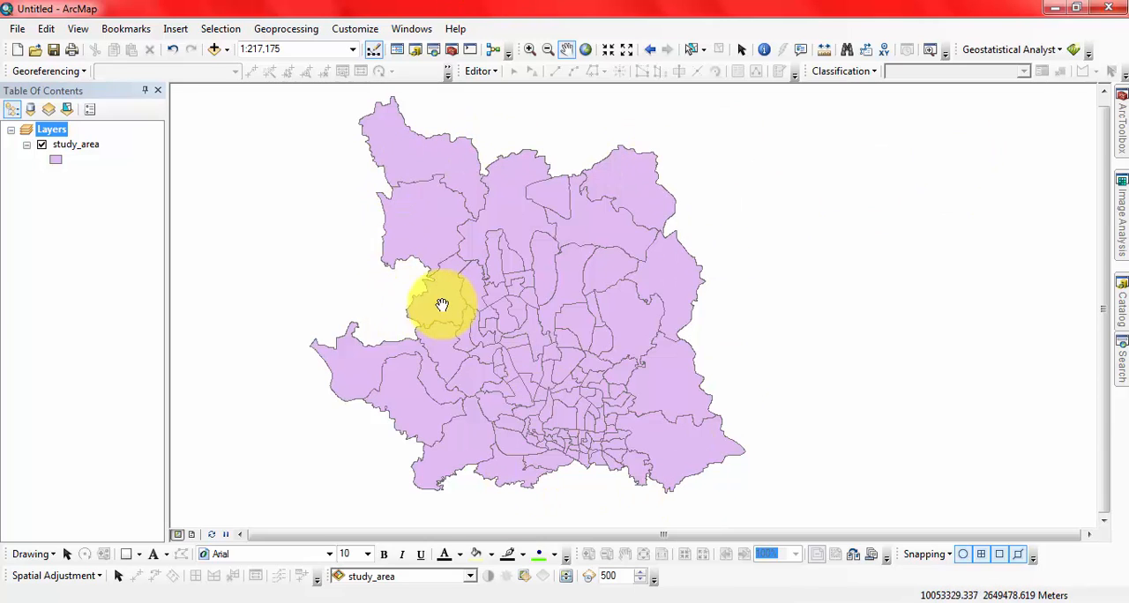
pyautogui.moveTo(443, 305); pyautogui.dragTo(451, 304)
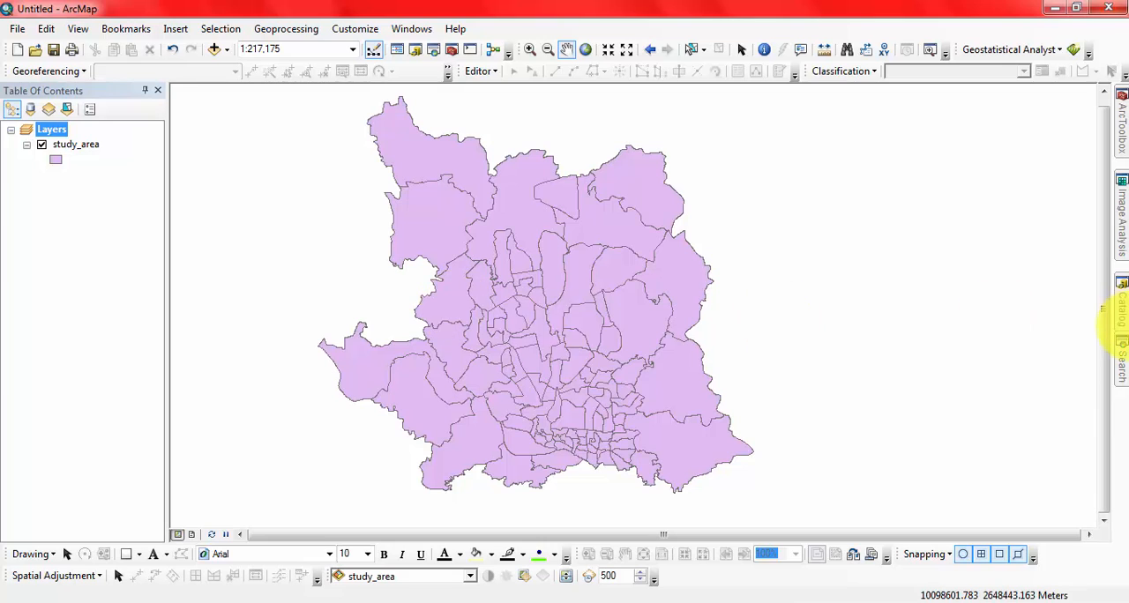
# Step: Search the geoprocessing tools for "to kml"
pyautogui.click(1118, 359)
pyautogui.moveTo(1008, 157); pyautogui.dragTo(833, 157)
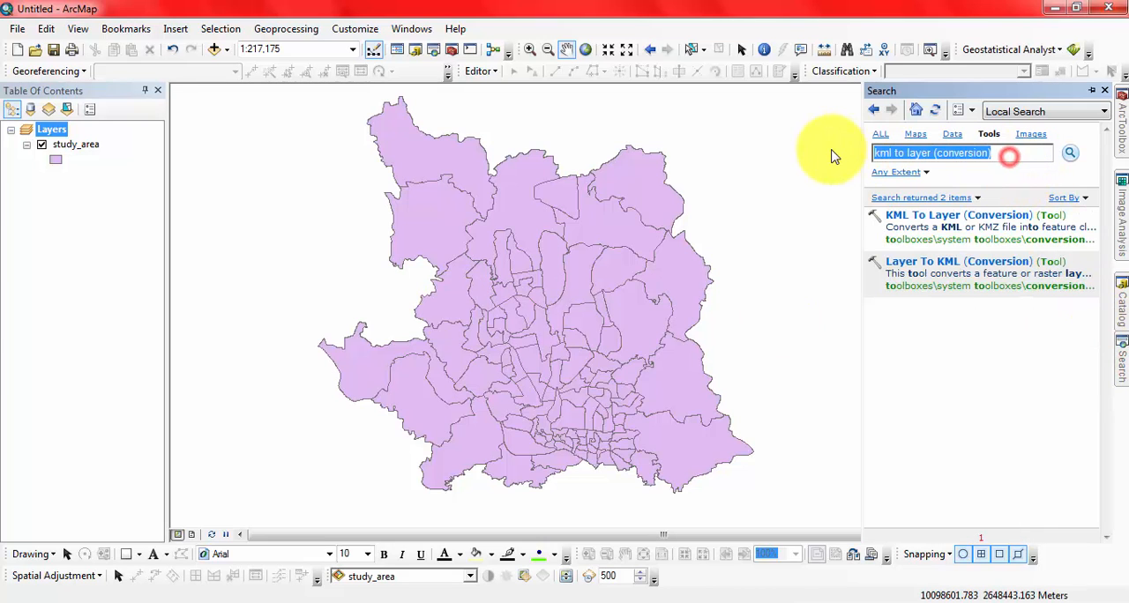
pyautogui.write('to ')
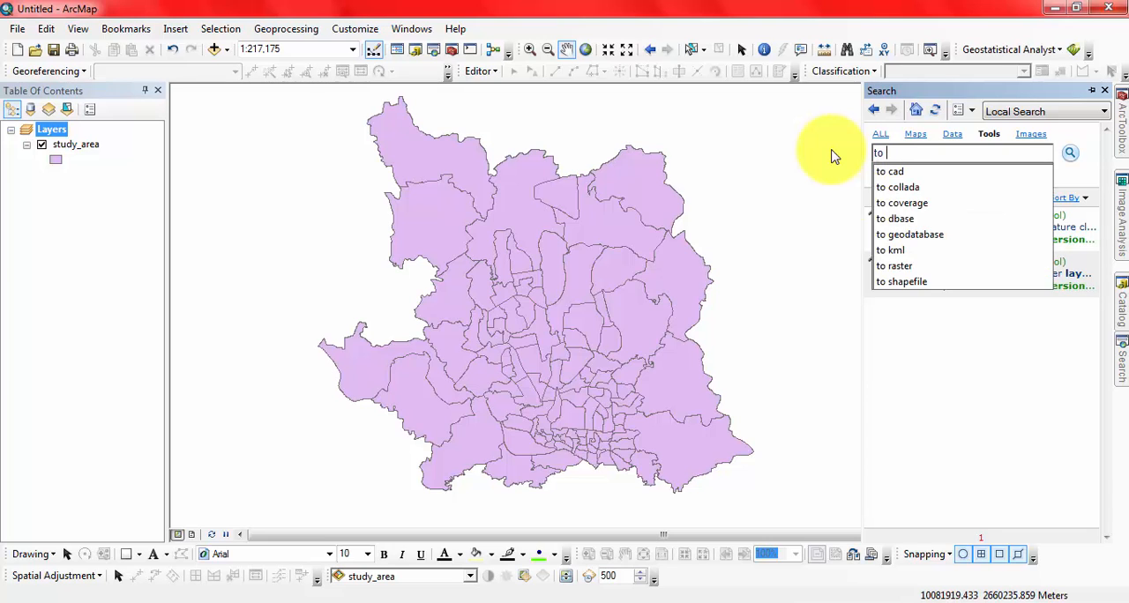
pyautogui.write('kml')
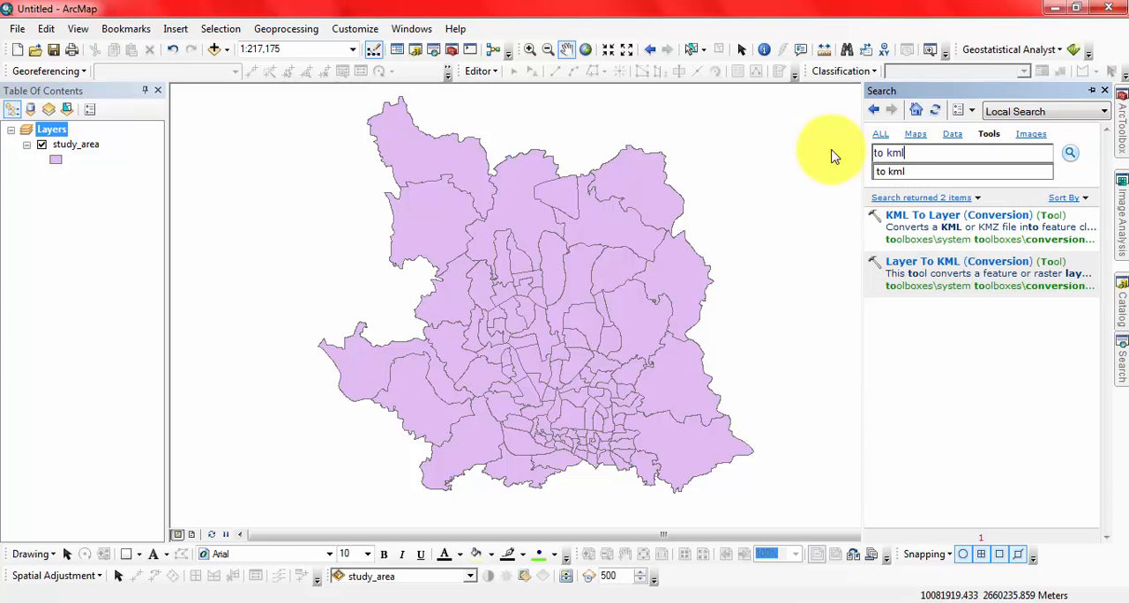
pyautogui.click(891, 173)
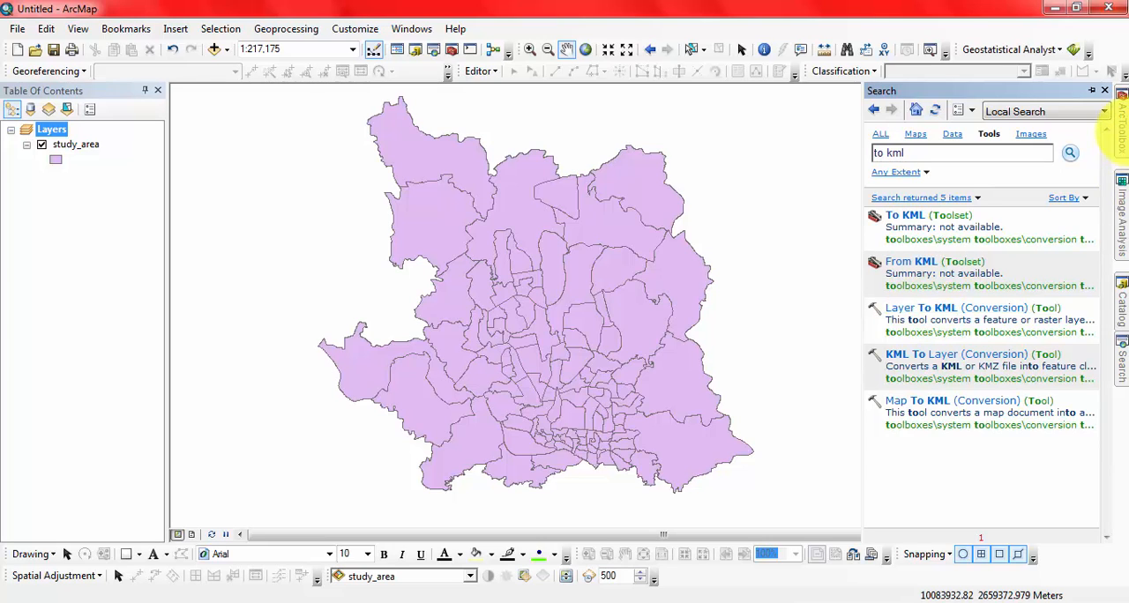
# Step: Open the Layer To KML tool from the To KML toolset of the Conversion Tools in ArcToolbox
pyautogui.click(1122, 123)
pyautogui.click(874, 213)
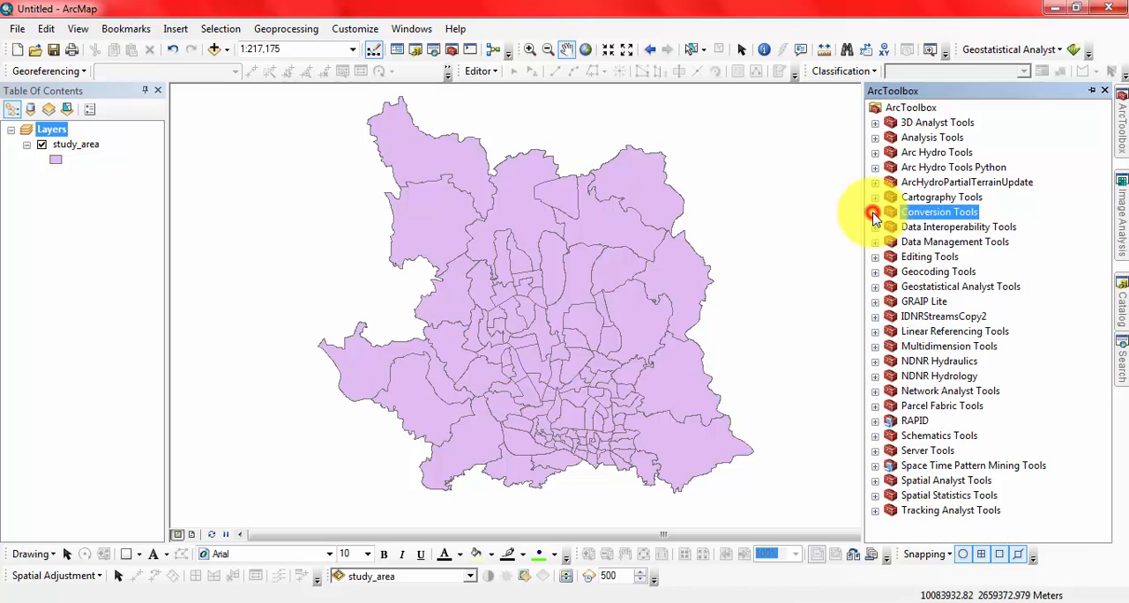
pyautogui.click(874, 212)
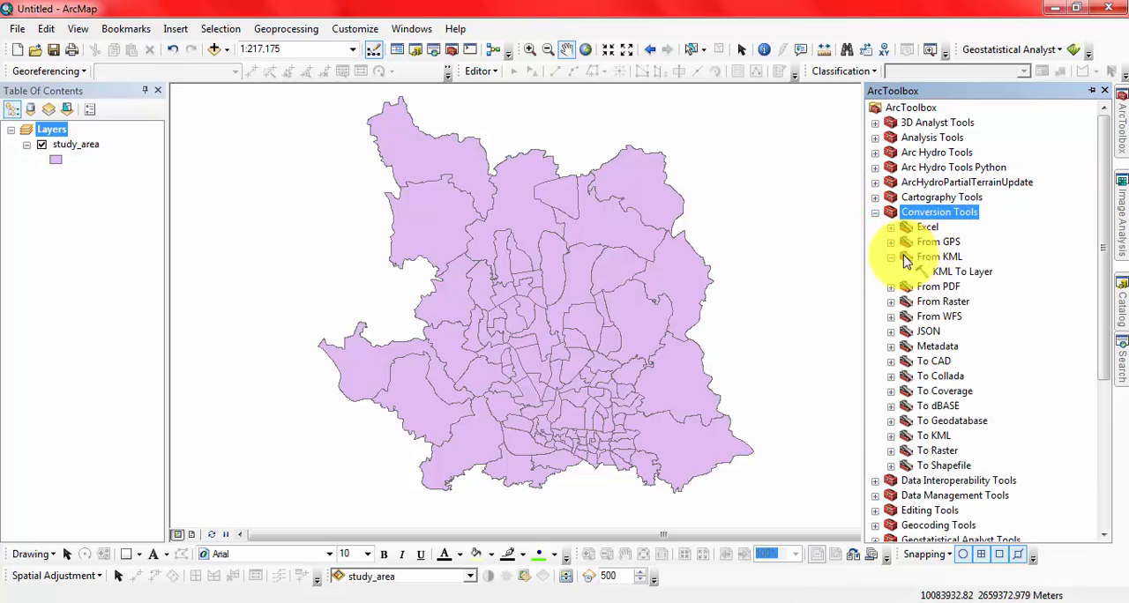
pyautogui.click(922, 421)
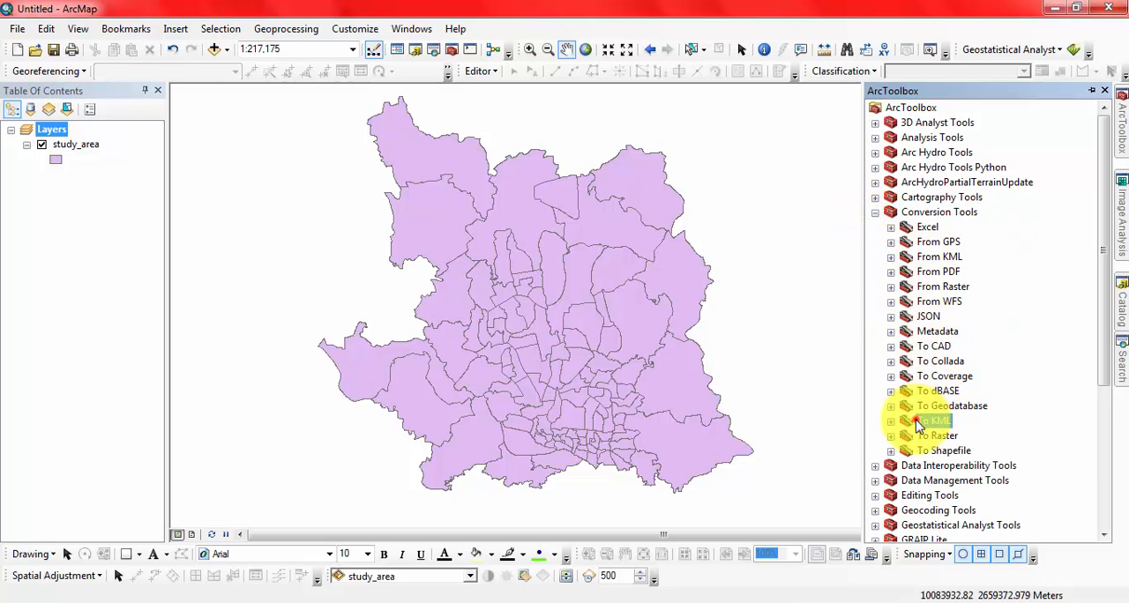
pyautogui.click(892, 422)
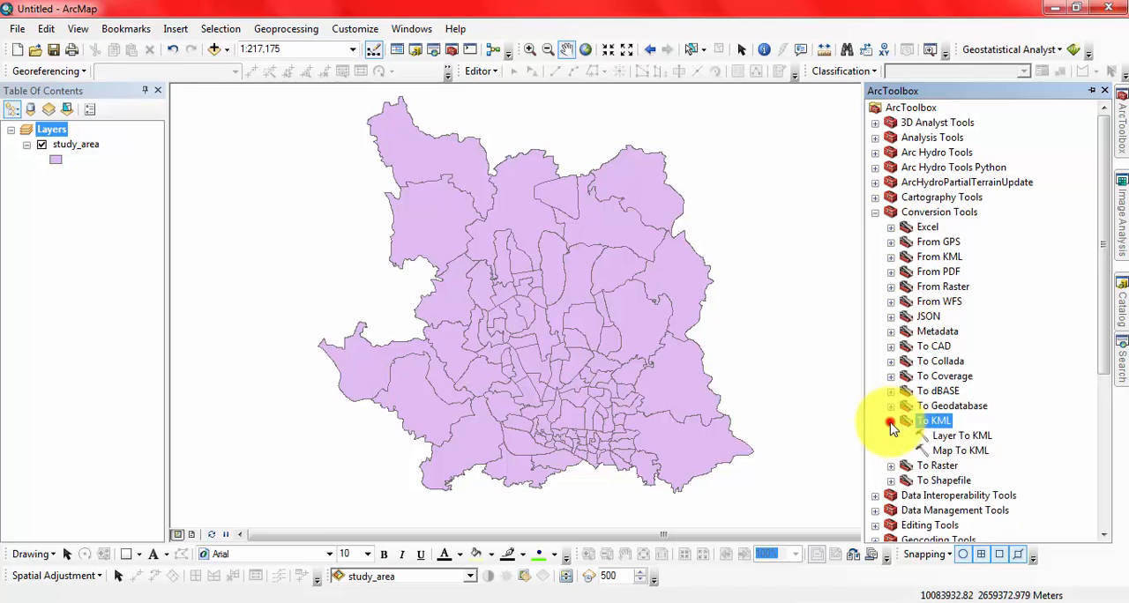
pyautogui.click(983, 436)
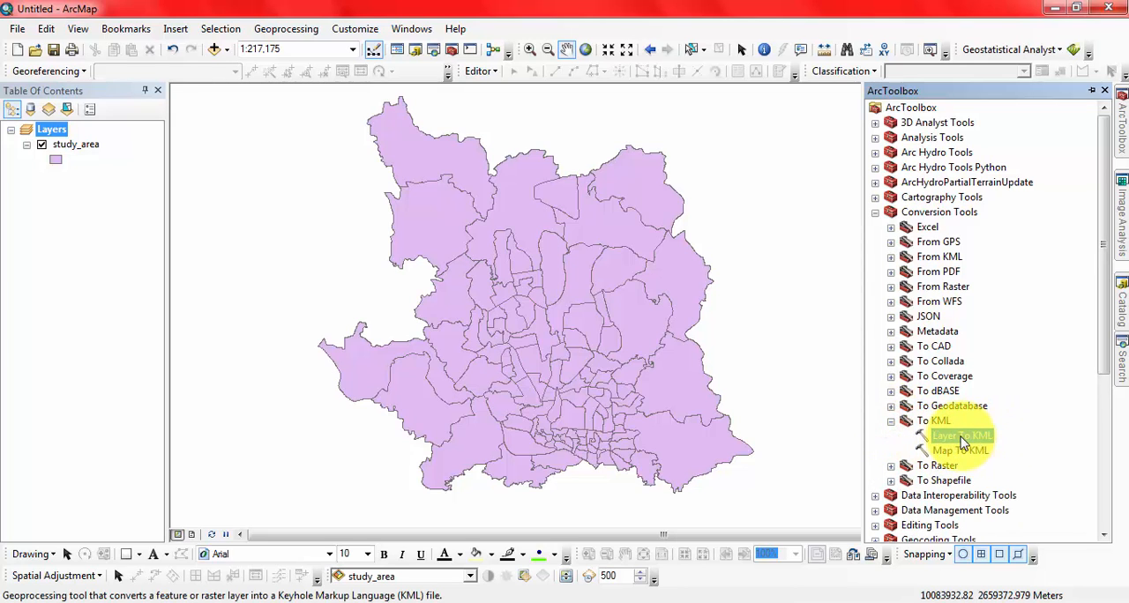
pyautogui.doubleClick(963, 438)
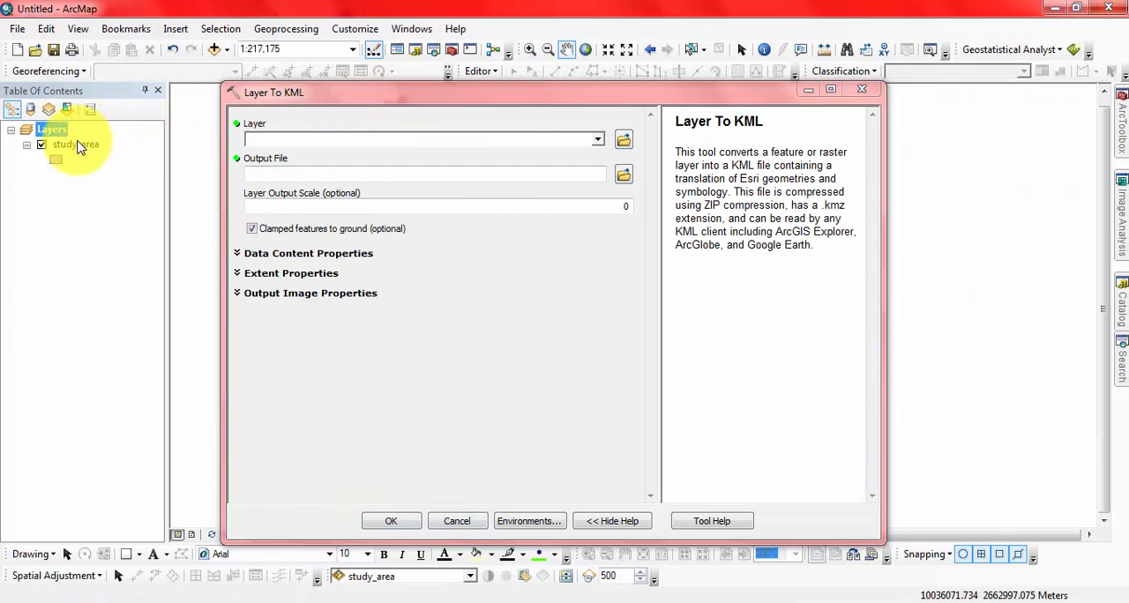
# Step: Convert the study_area layer to KML, saving the output as Dhaka City in the Tutorial folder on drive J:
pyautogui.moveTo(64, 149); pyautogui.dragTo(367, 146)
pyautogui.click(342, 217)
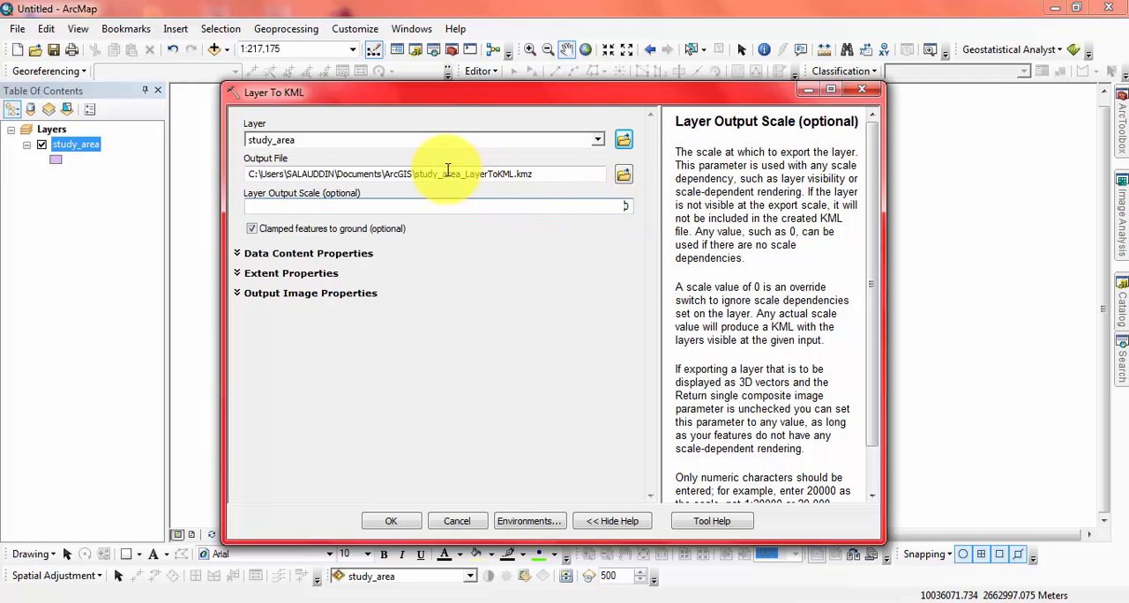
pyautogui.click(624, 175)
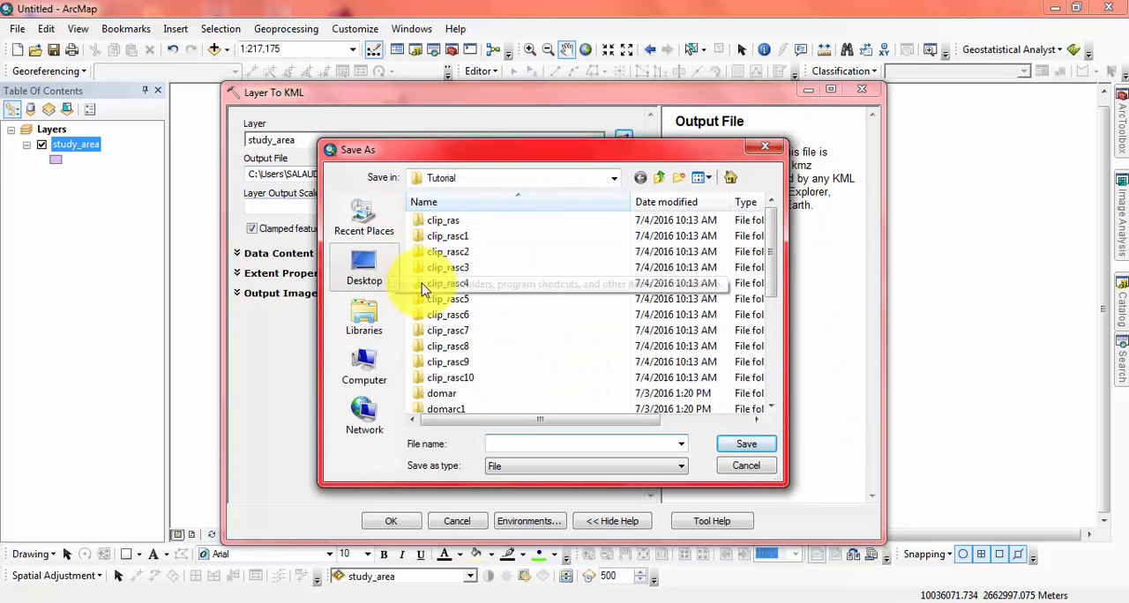
pyautogui.click(547, 465)
pyautogui.click(547, 463)
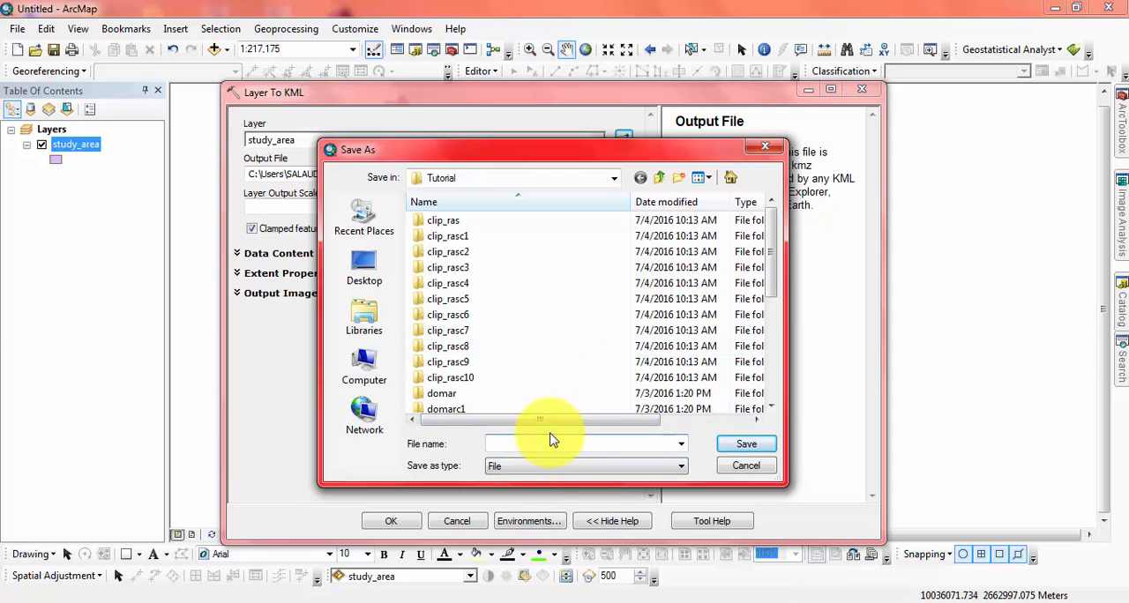
pyautogui.write('D')
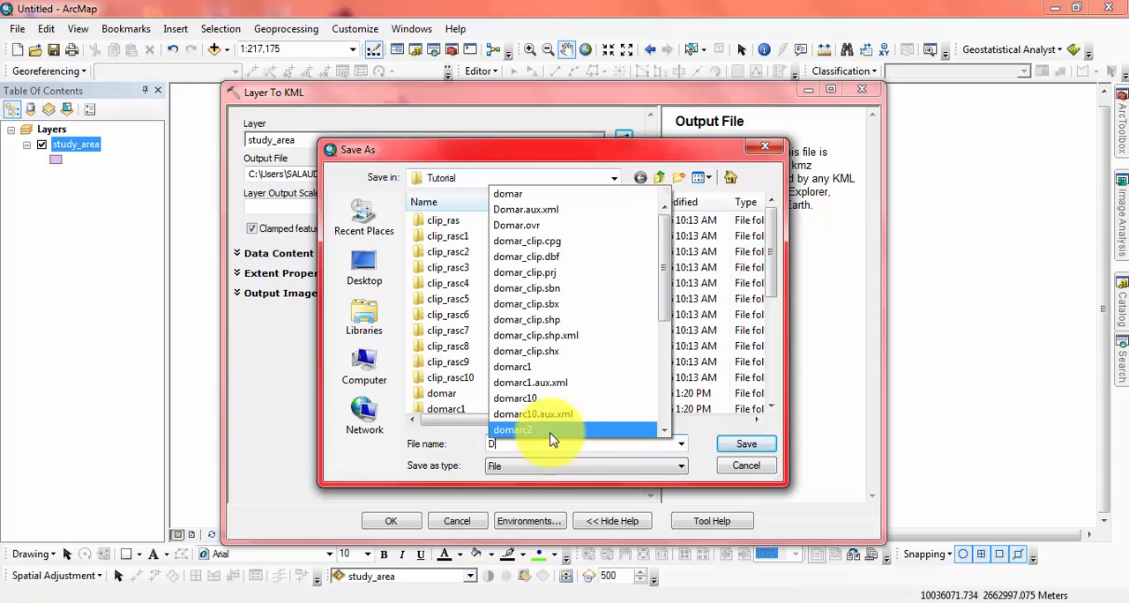
pyautogui.write('haka City')
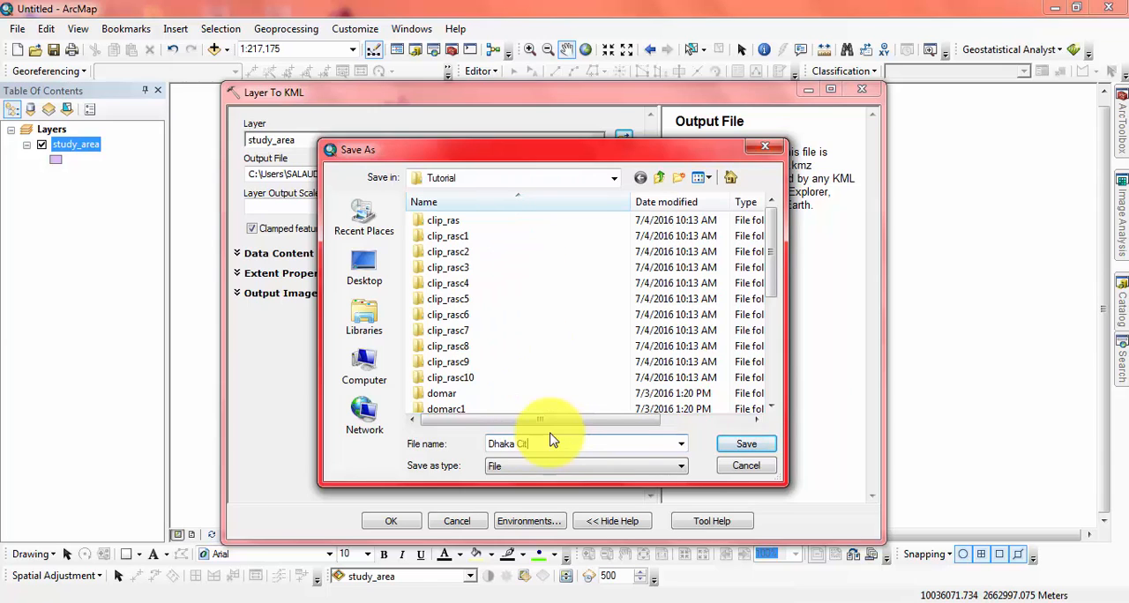
pyautogui.click(762, 445)
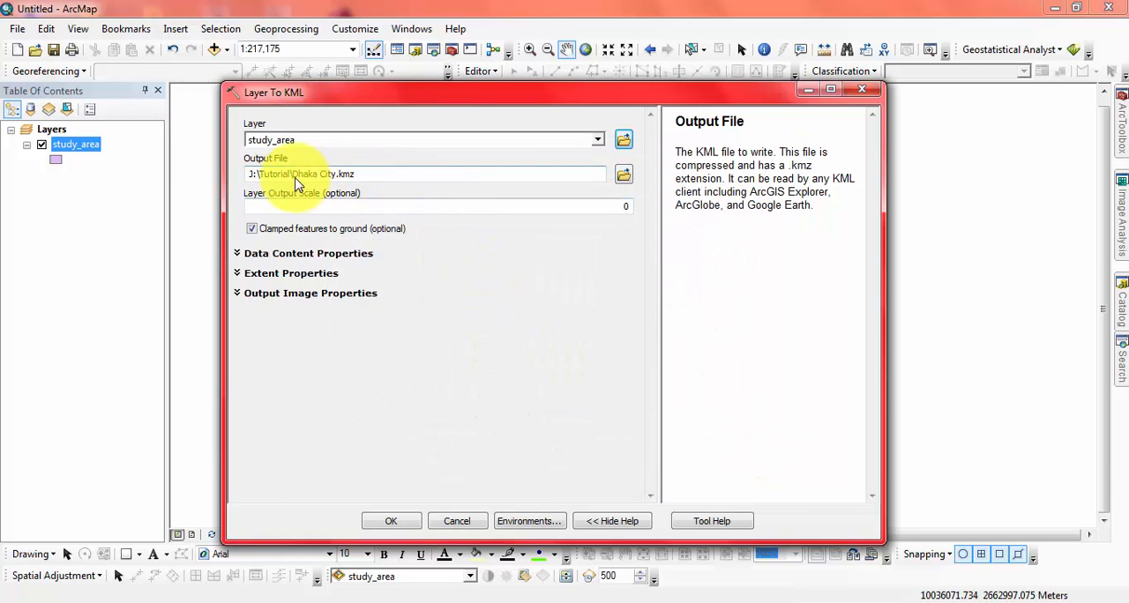
pyautogui.click(401, 525)
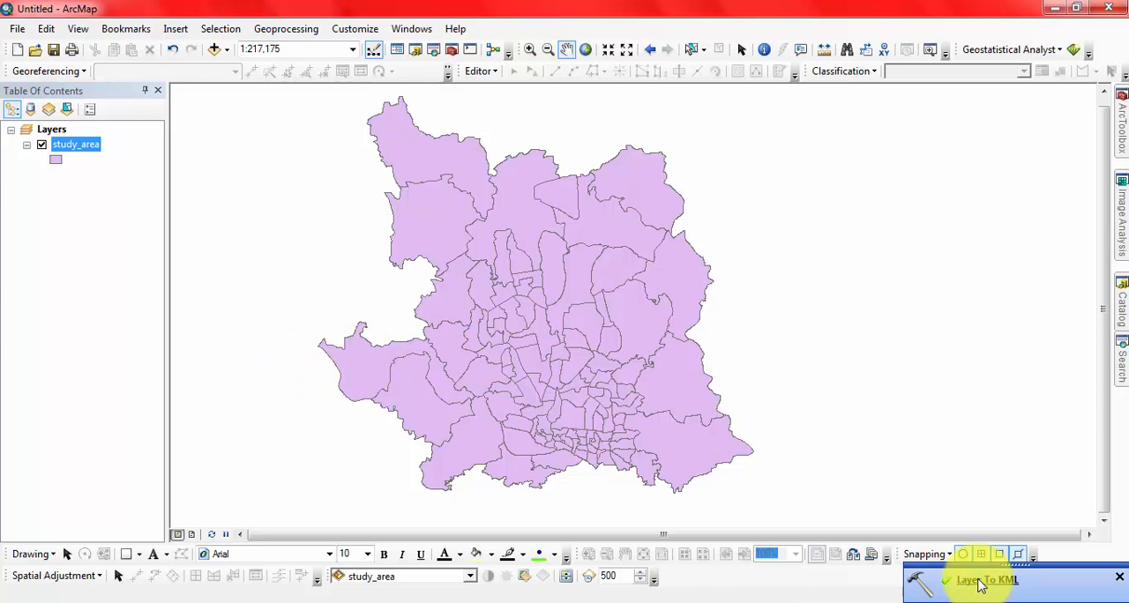
# Step: Switch to Windows Explorer and open the Tutorial folder on drive J:
pyautogui.click(81, 602)
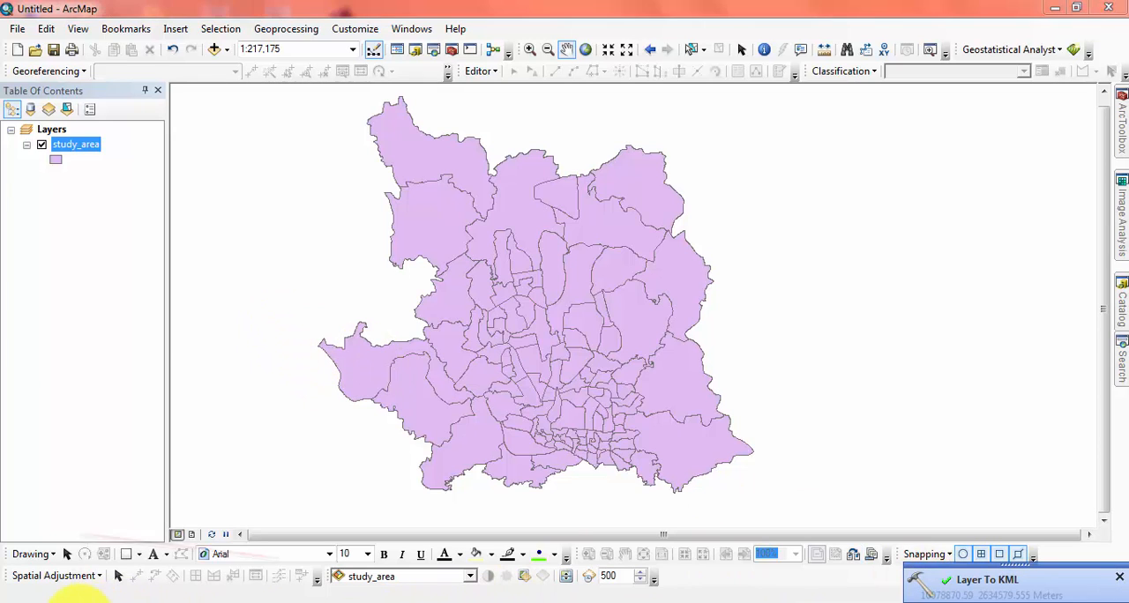
pyautogui.click(78, 404)
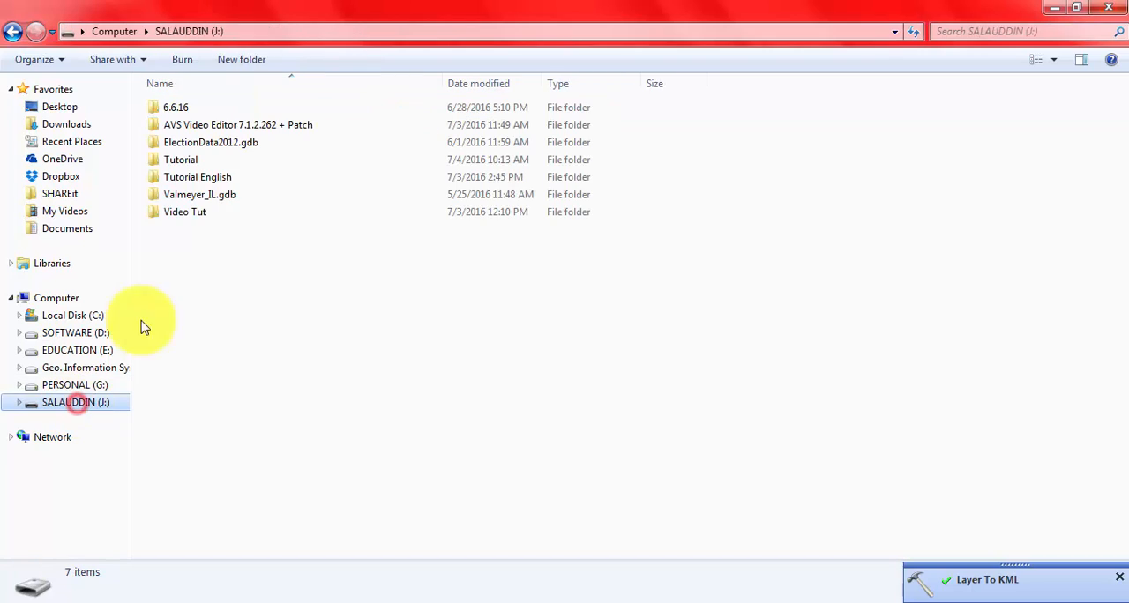
pyautogui.click(196, 164)
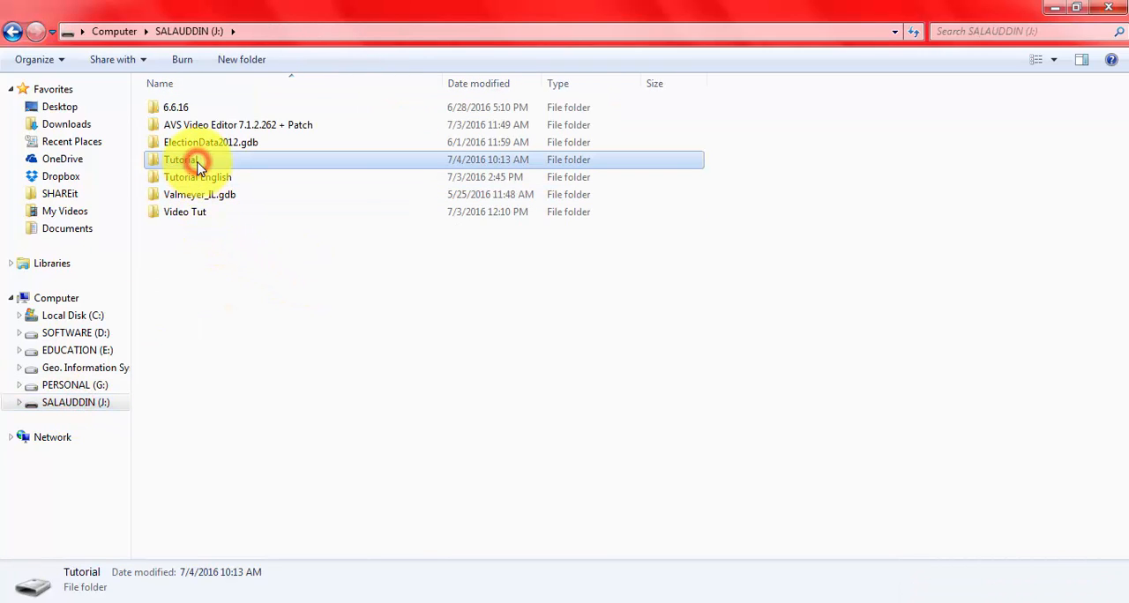
pyautogui.doubleClick(196, 164)
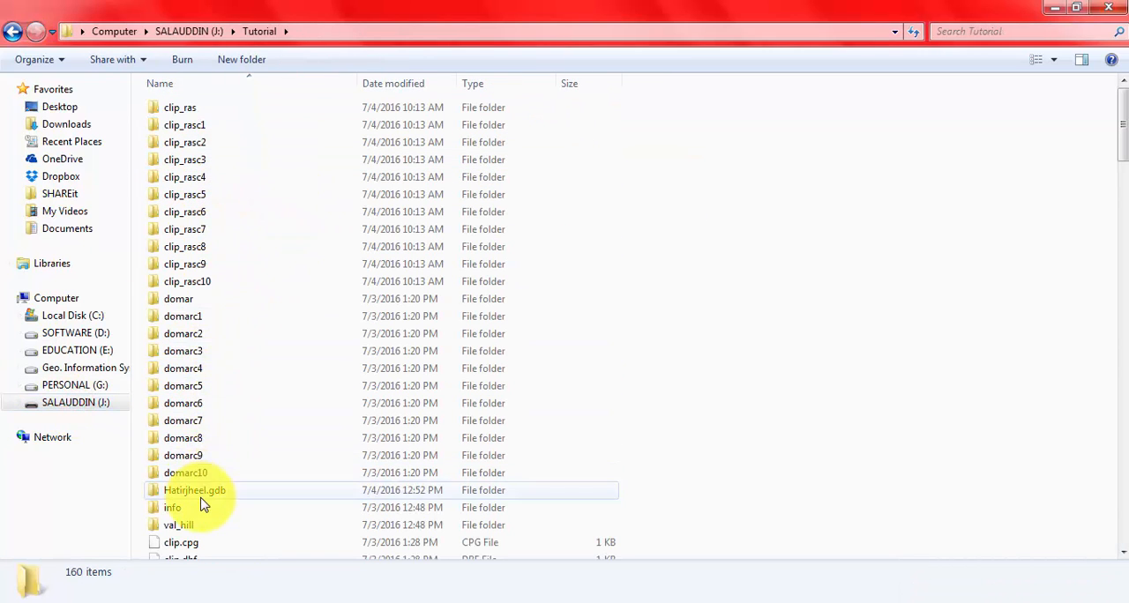
# Step: Find the exported Dhaka City KMZ file in the Tutorial folder and open it in Google Earth Pro
pyautogui.click(209, 351)
pyautogui.scroll(-6, 209, 351)
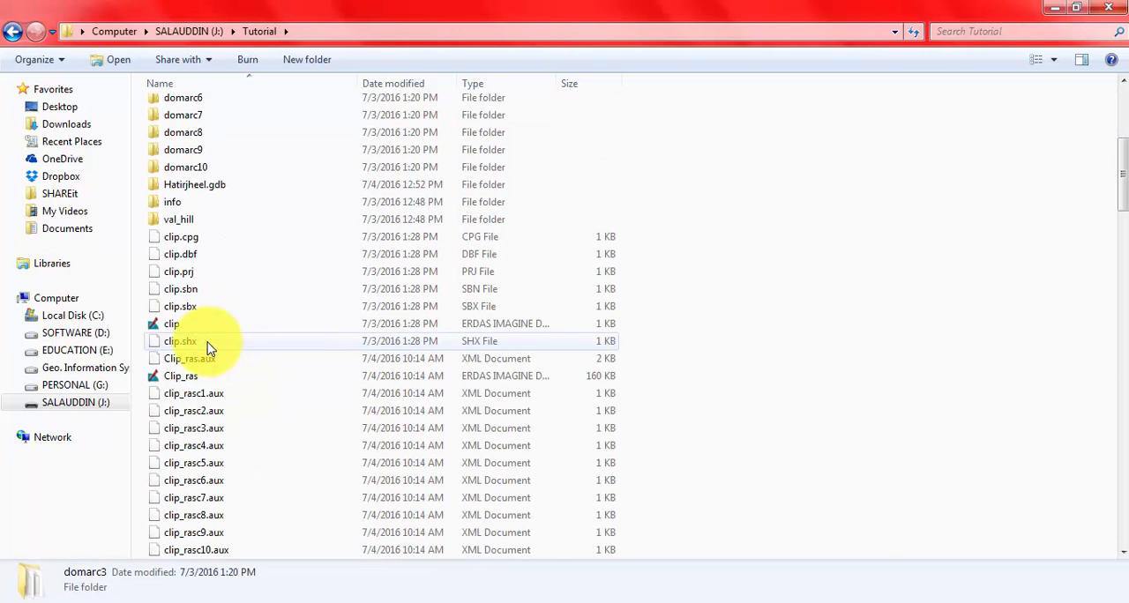
pyautogui.click(199, 397)
pyautogui.scroll(-15, 202, 397)
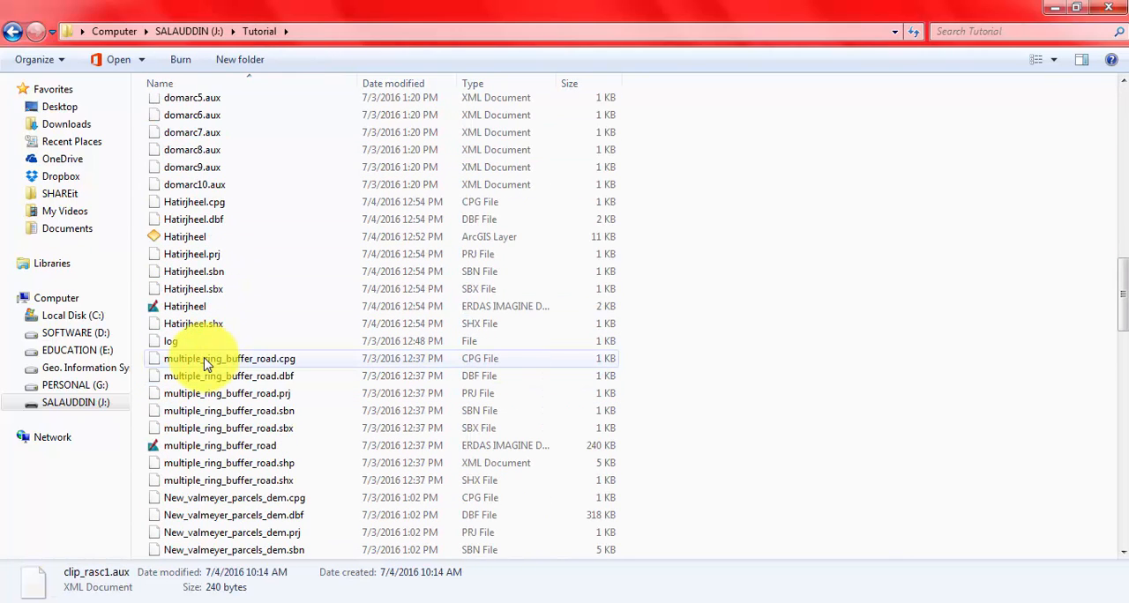
pyautogui.click(196, 238)
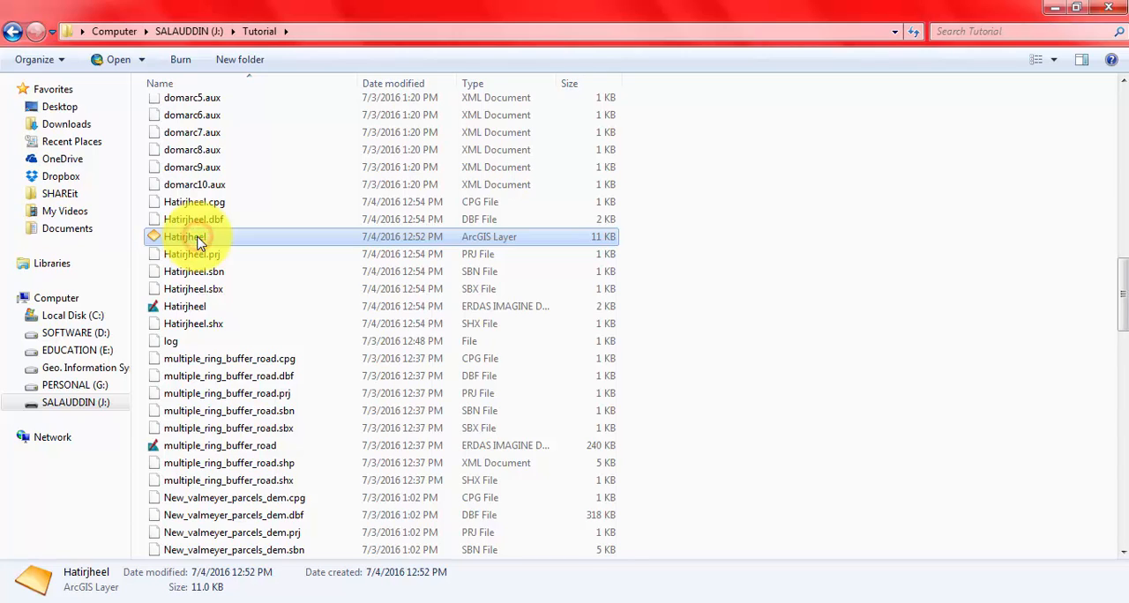
pyautogui.scroll(4, 200, 242)
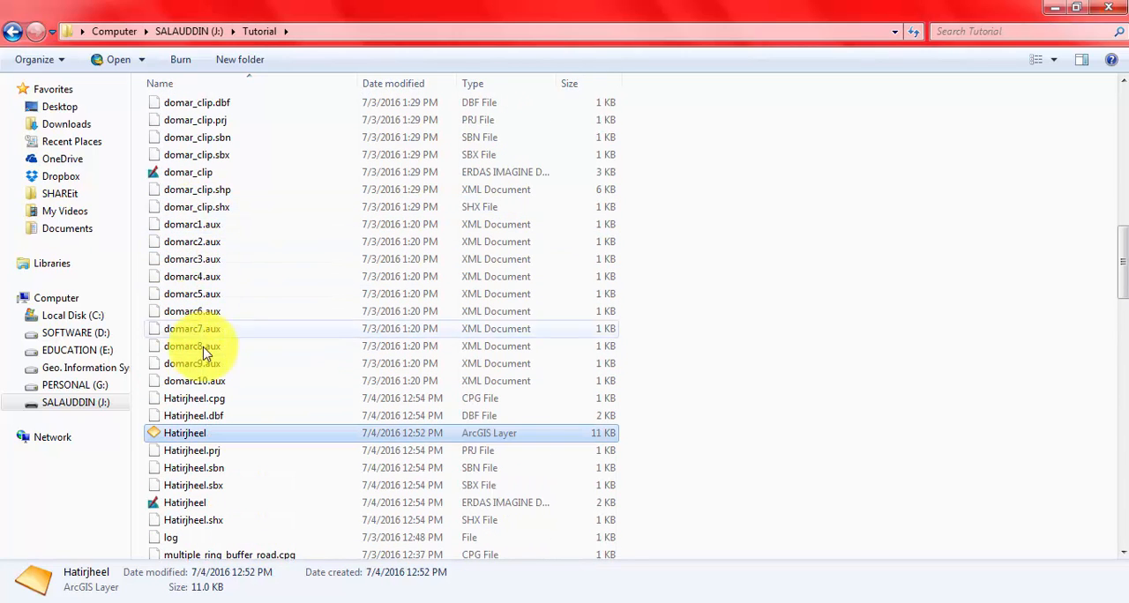
pyautogui.scroll(2, 220, 382)
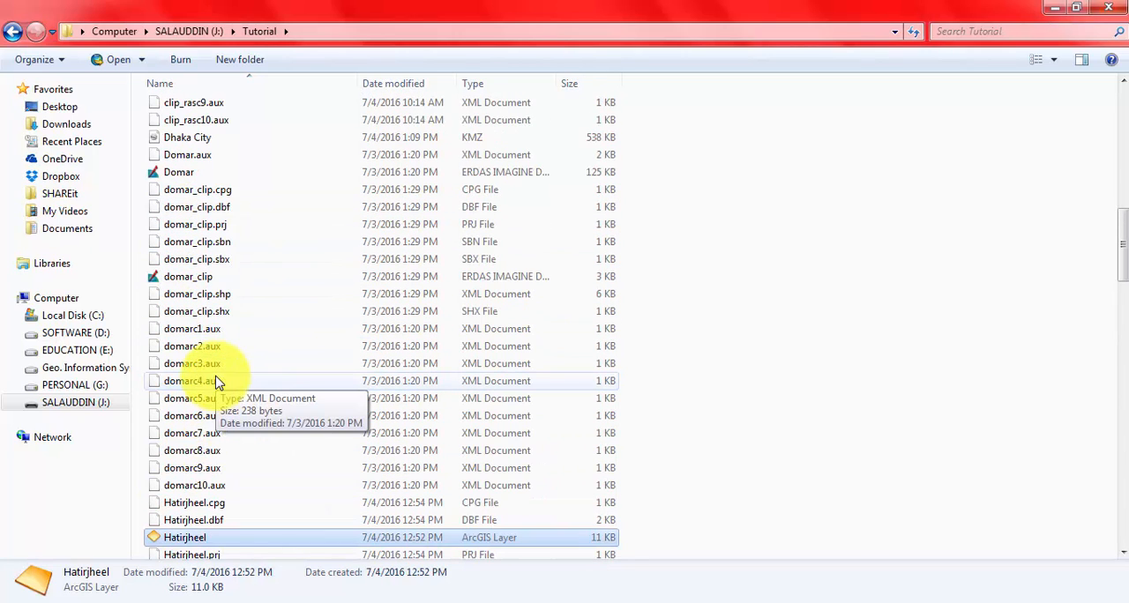
pyautogui.click(163, 154)
pyautogui.click(175, 138)
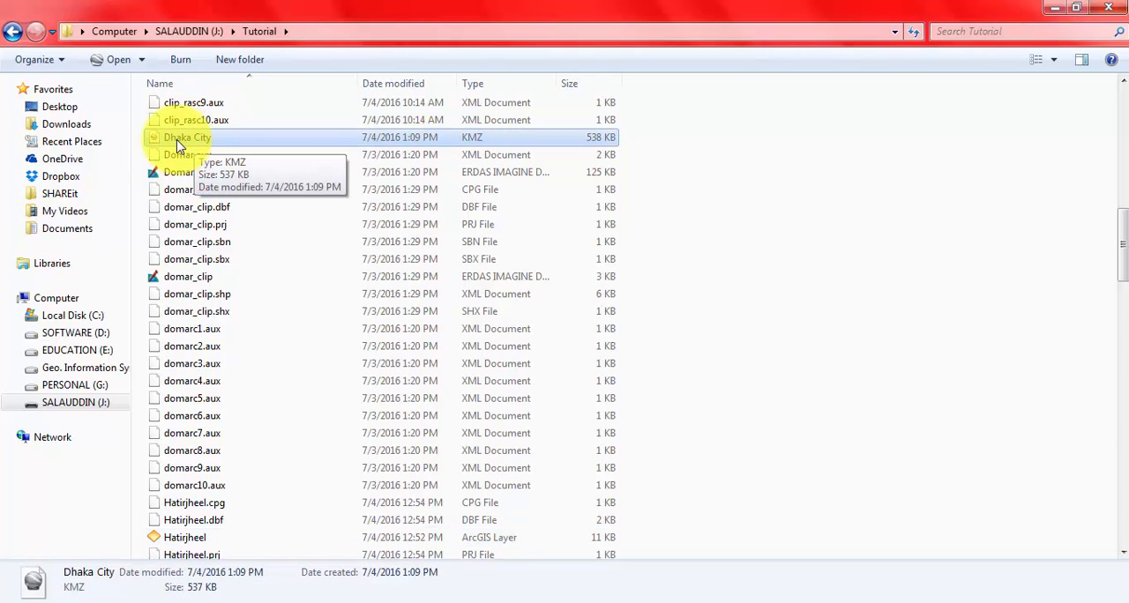
pyautogui.doubleClick(176, 139)
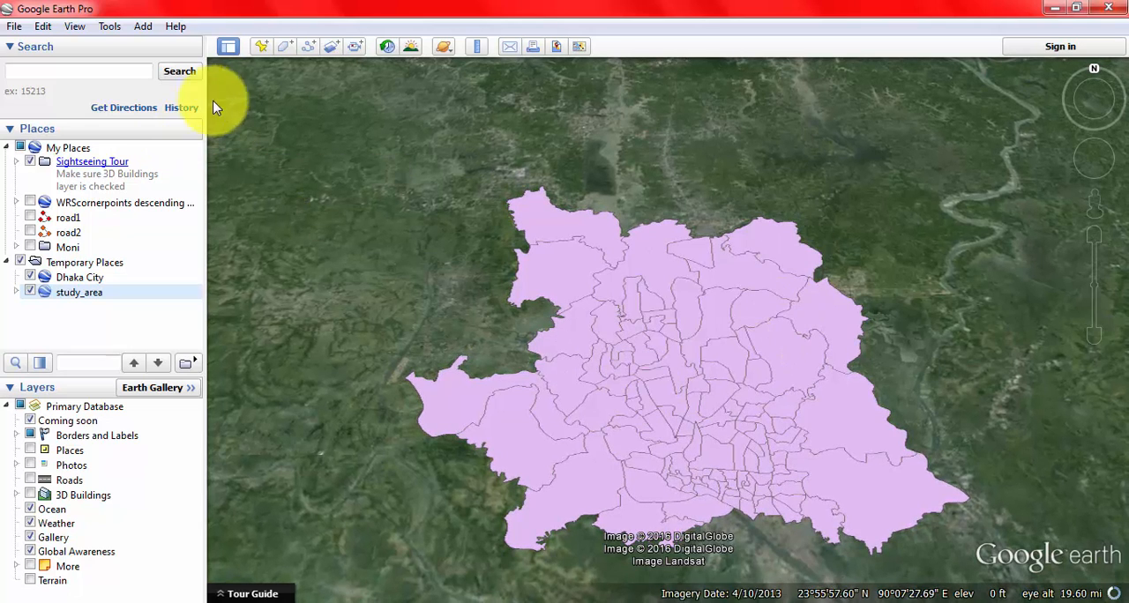
# Step: Reset the orientation of the Google Earth view over the study area
pyautogui.click(74, 27)
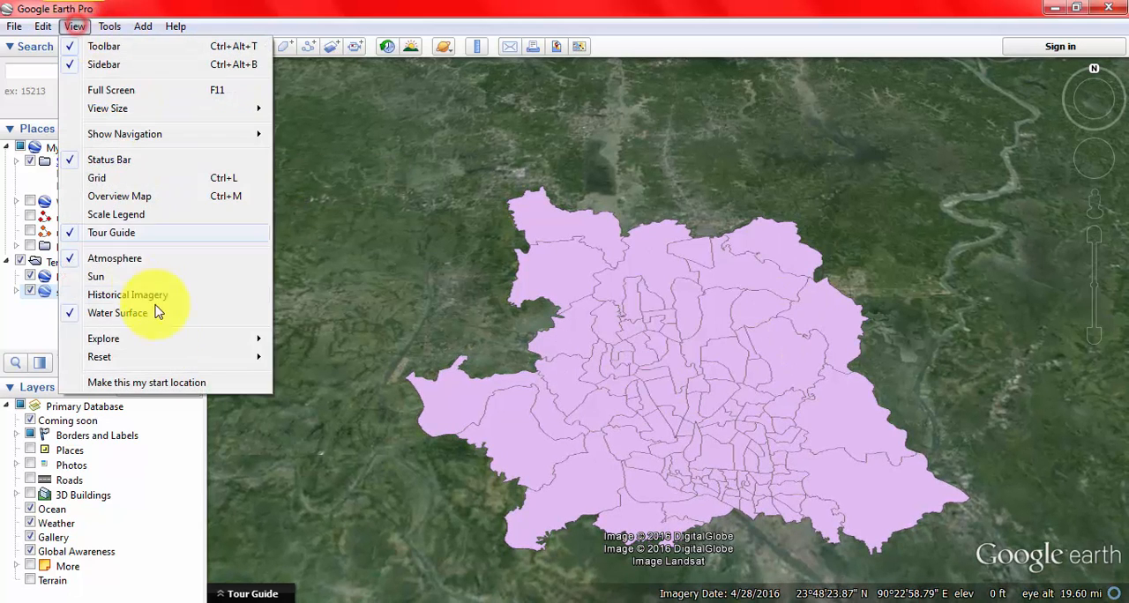
pyautogui.click(168, 344)
pyautogui.moveTo(163, 357)
pyautogui.click(291, 359)
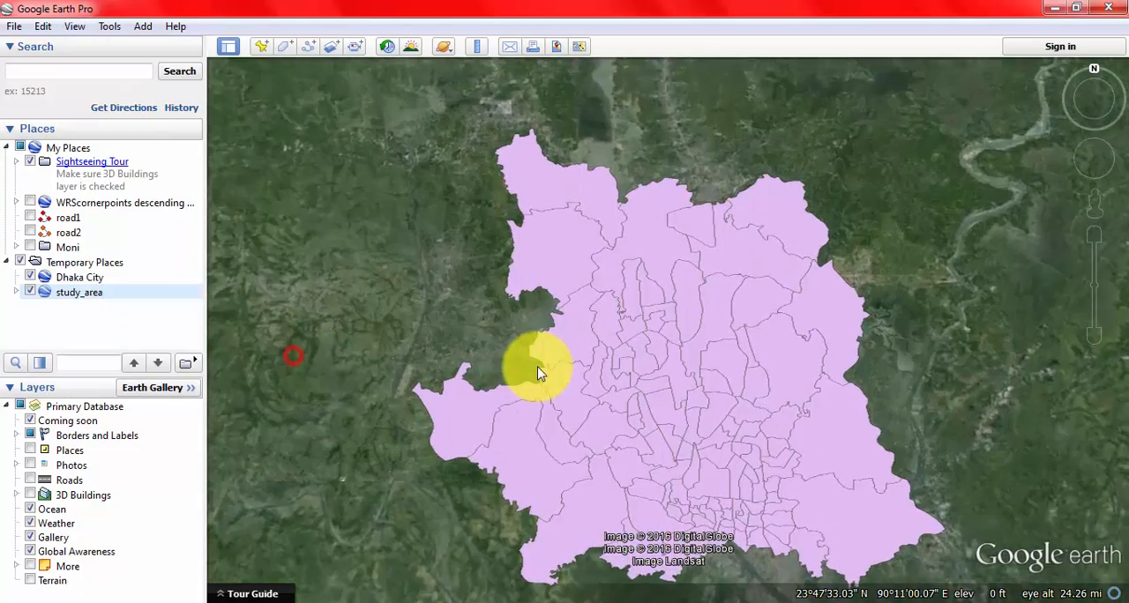
# Step: Examine the attribute balloons of the DCC Ward 52 and DCC Ward 51 polygons within the study area, closing each one
pyautogui.moveTo(441, 320); pyautogui.dragTo(405, 295)
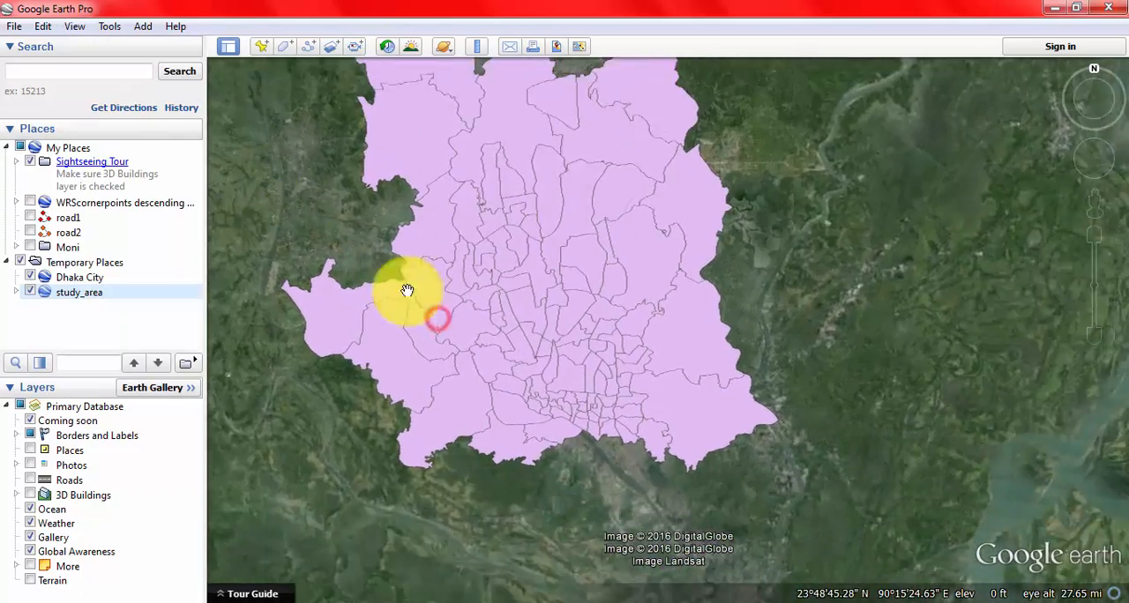
pyautogui.moveTo(483, 329); pyautogui.dragTo(504, 345)
pyautogui.scroll(5, 503, 345)
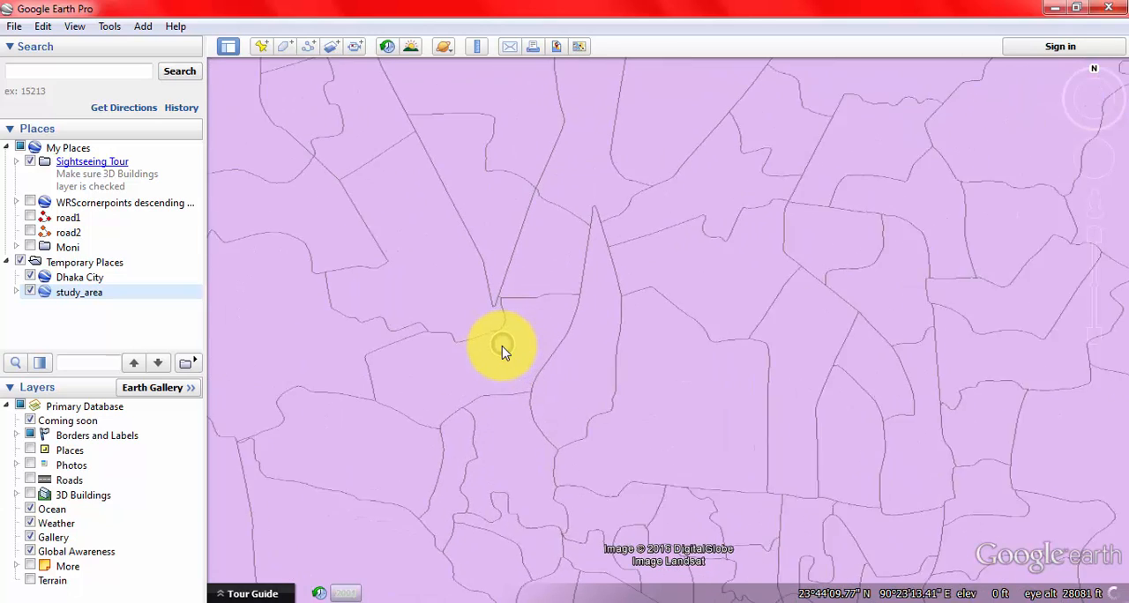
pyautogui.click(492, 371)
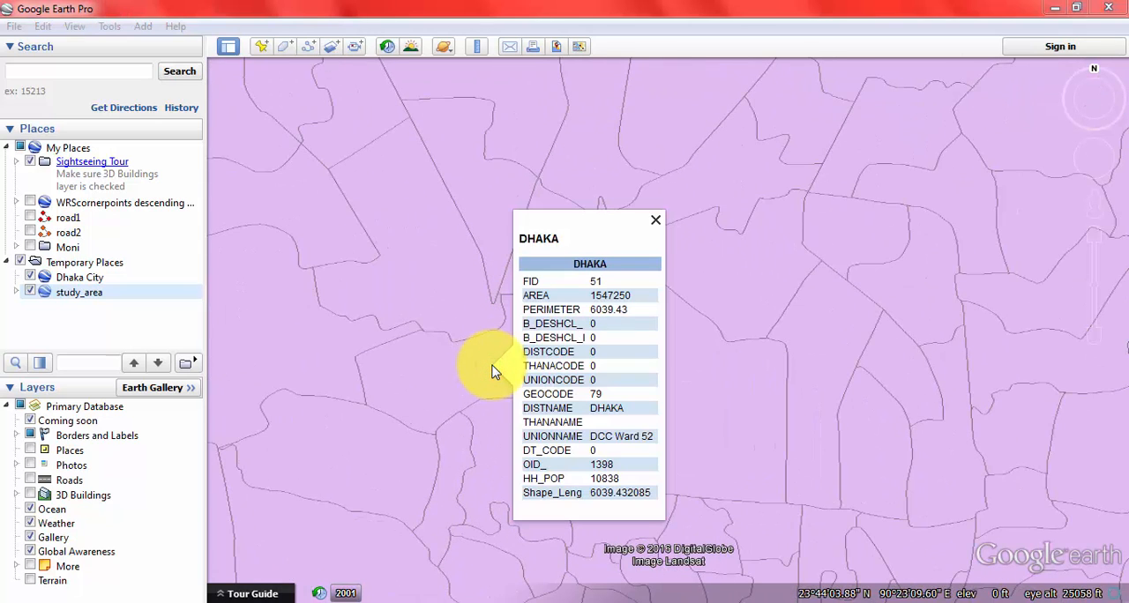
pyautogui.click(655, 221)
pyautogui.click(495, 205)
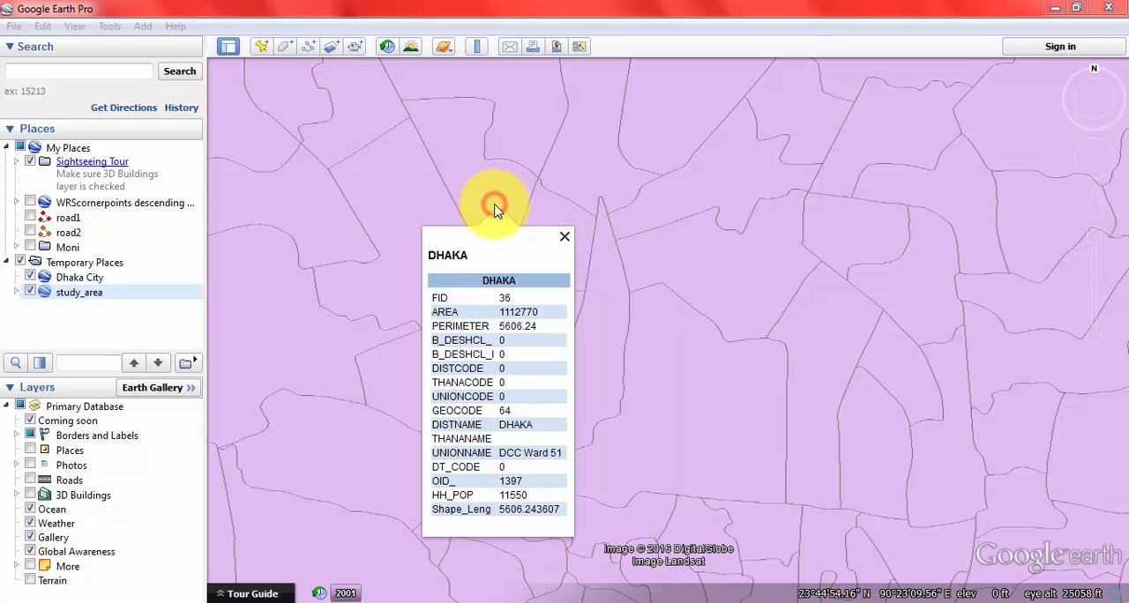
pyautogui.click(565, 239)
# Step: Open the style and color settings in the properties of the study_area folder under Temporary Places
pyautogui.click(16, 292)
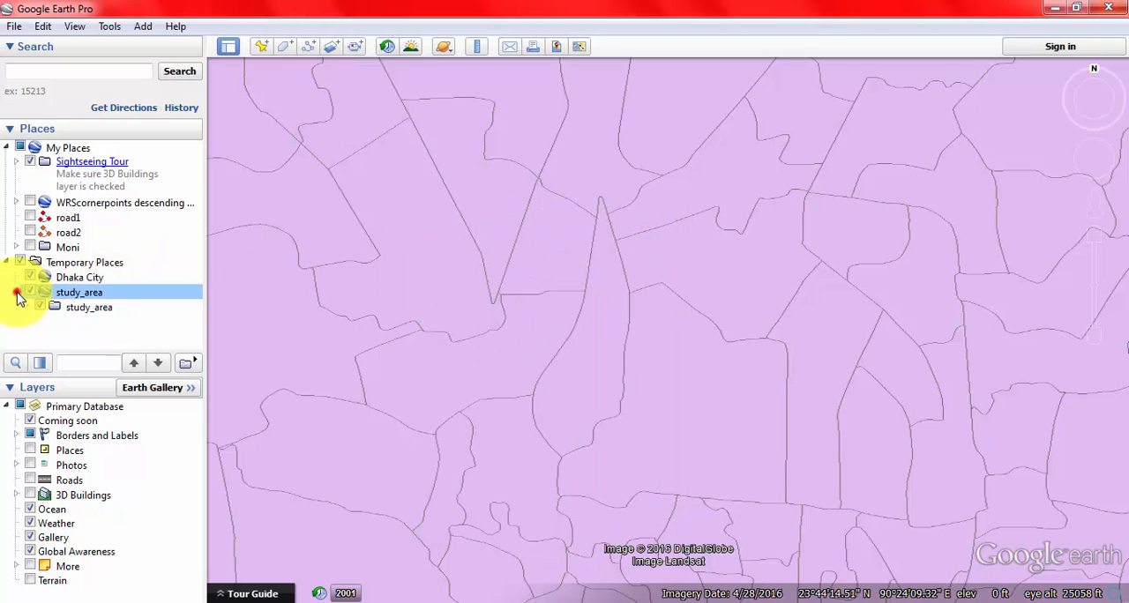
pyautogui.rightClick(78, 295)
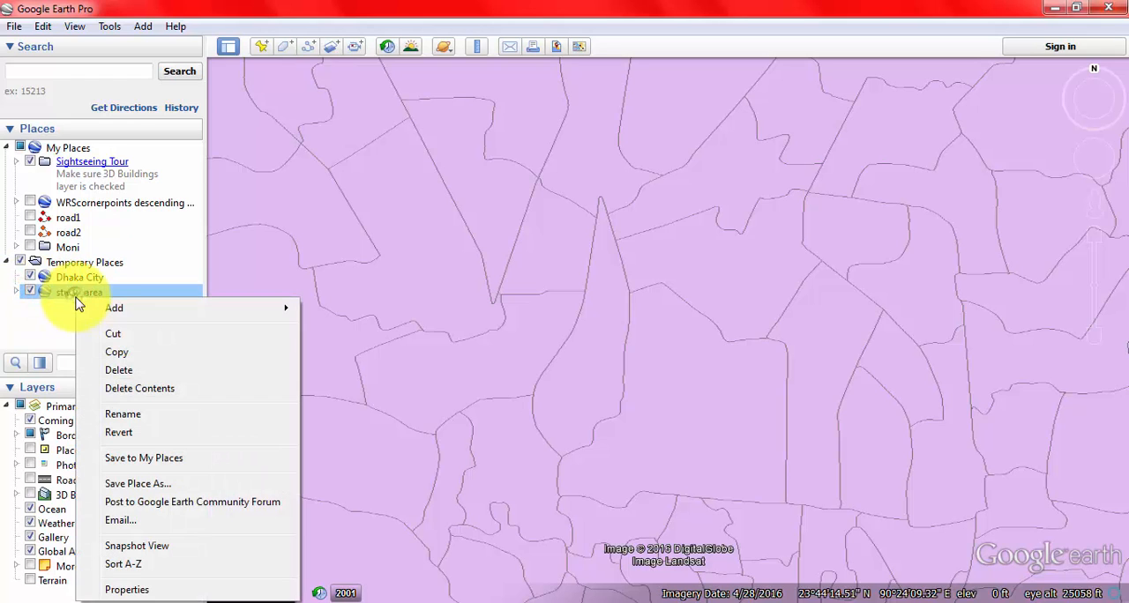
pyautogui.click(159, 587)
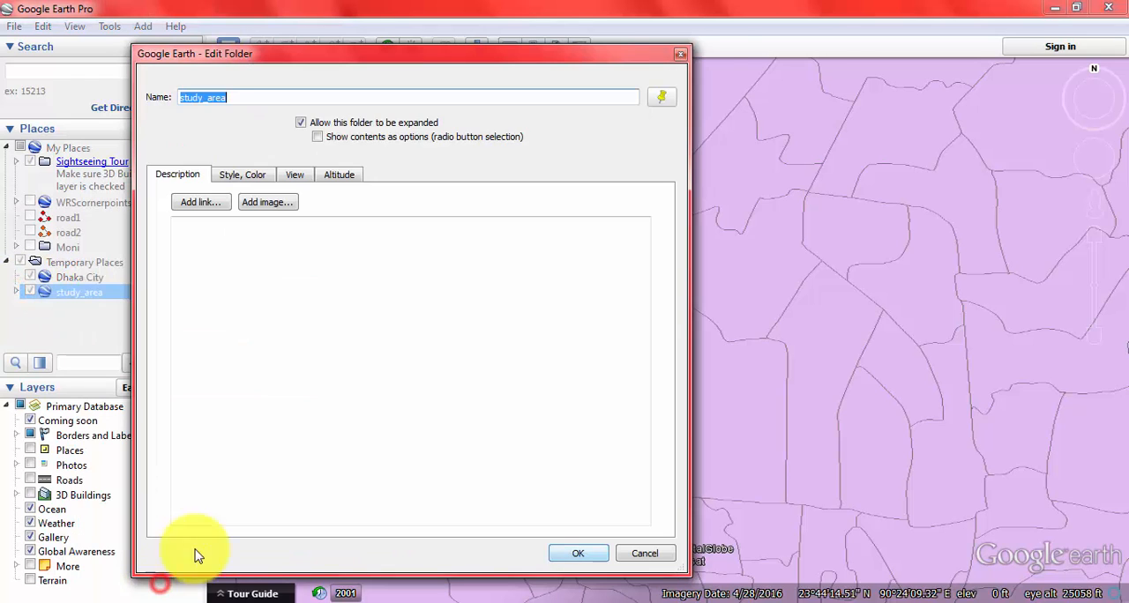
pyautogui.click(235, 189)
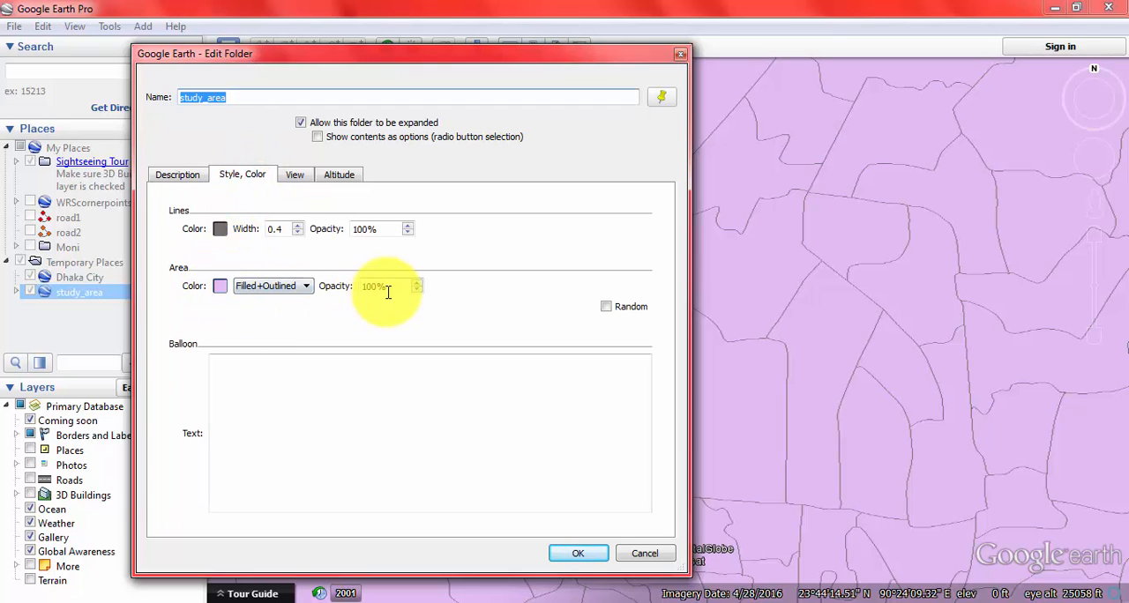
pyautogui.click(217, 289)
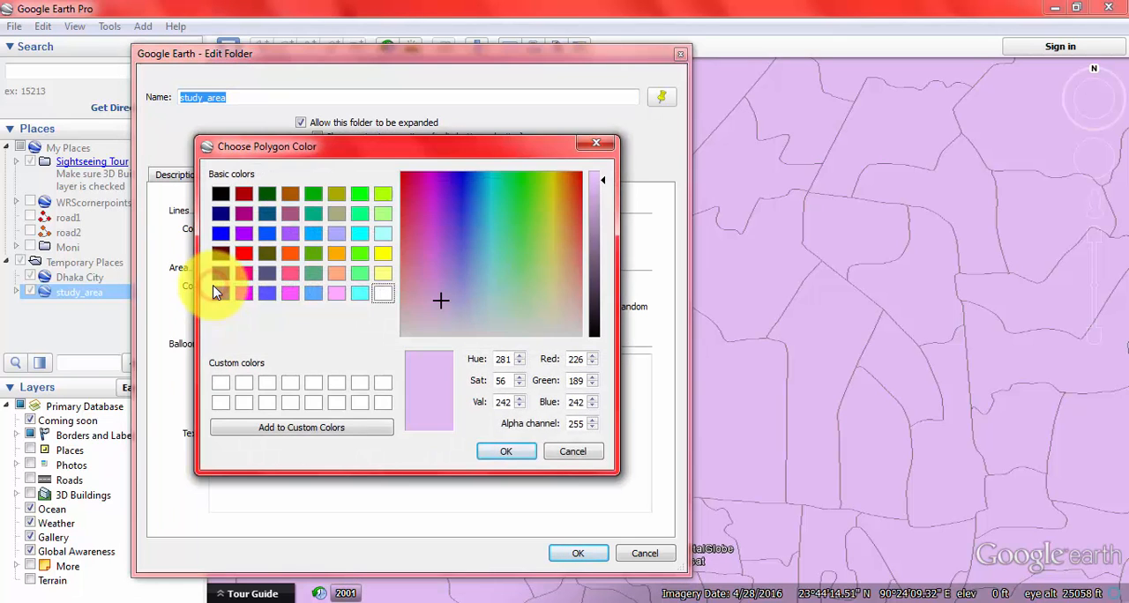
pyautogui.click(573, 455)
pyautogui.click(269, 294)
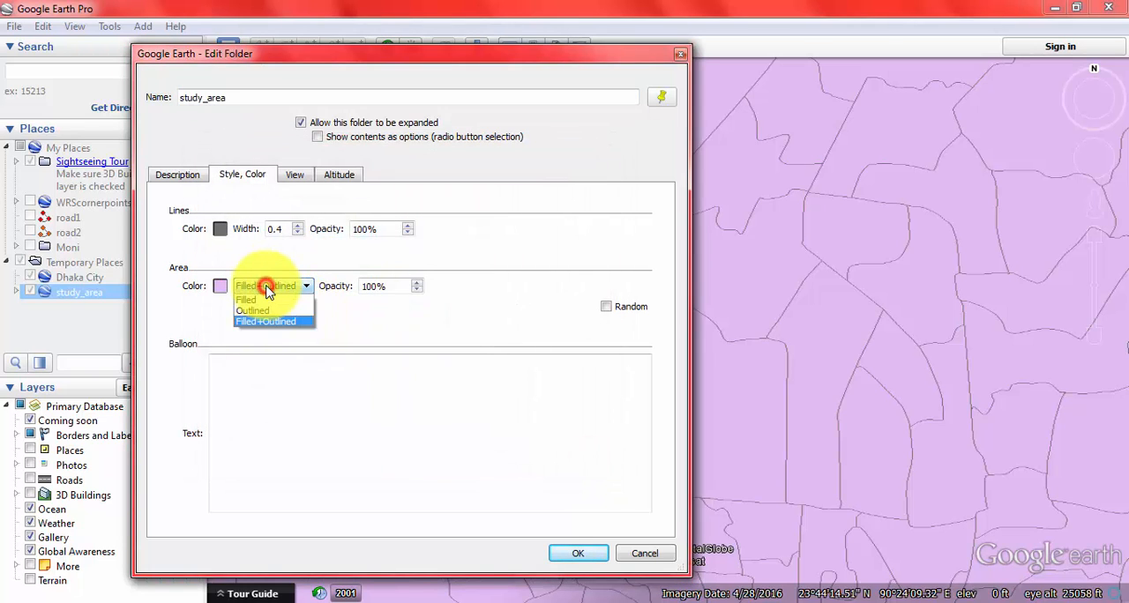
pyautogui.click(281, 298)
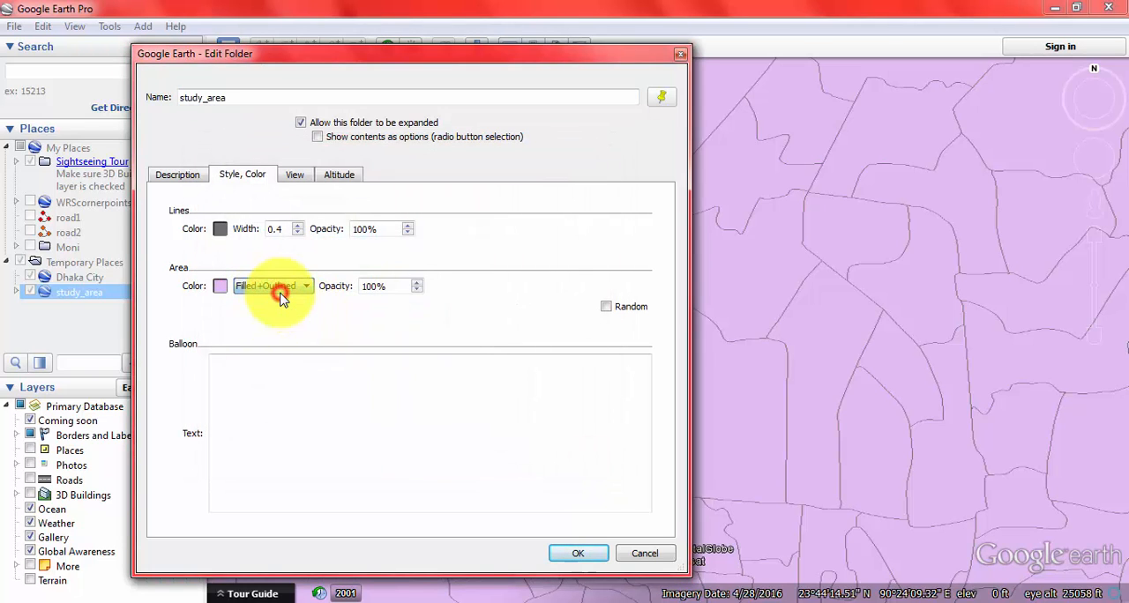
# Step: Set the area opacity of the study_area folder to 50% and apply the change
pyautogui.click(418, 290)
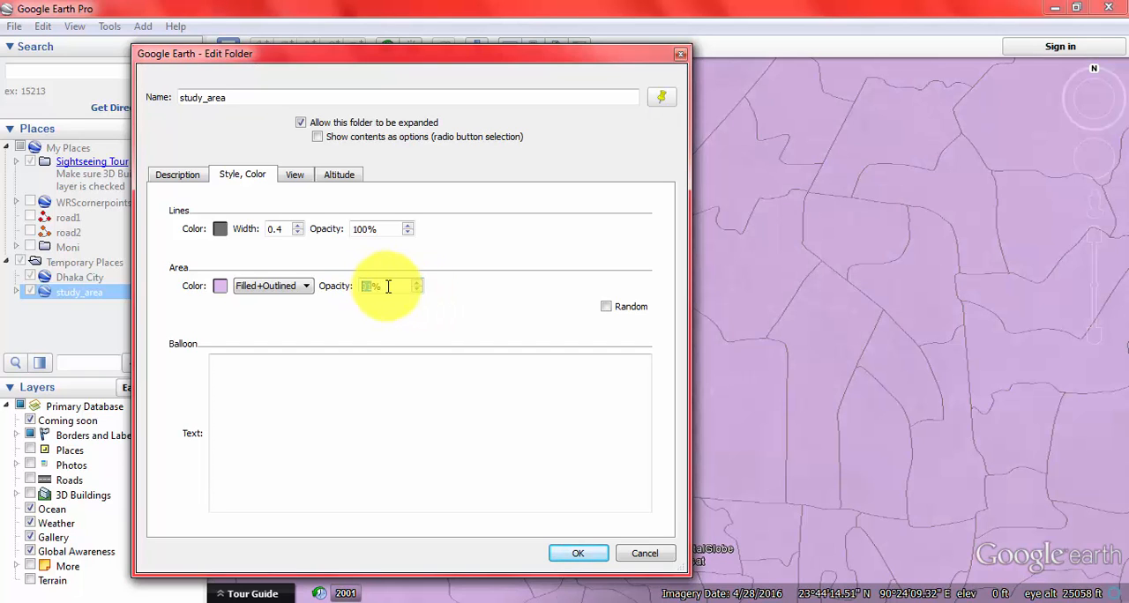
pyautogui.write('5')
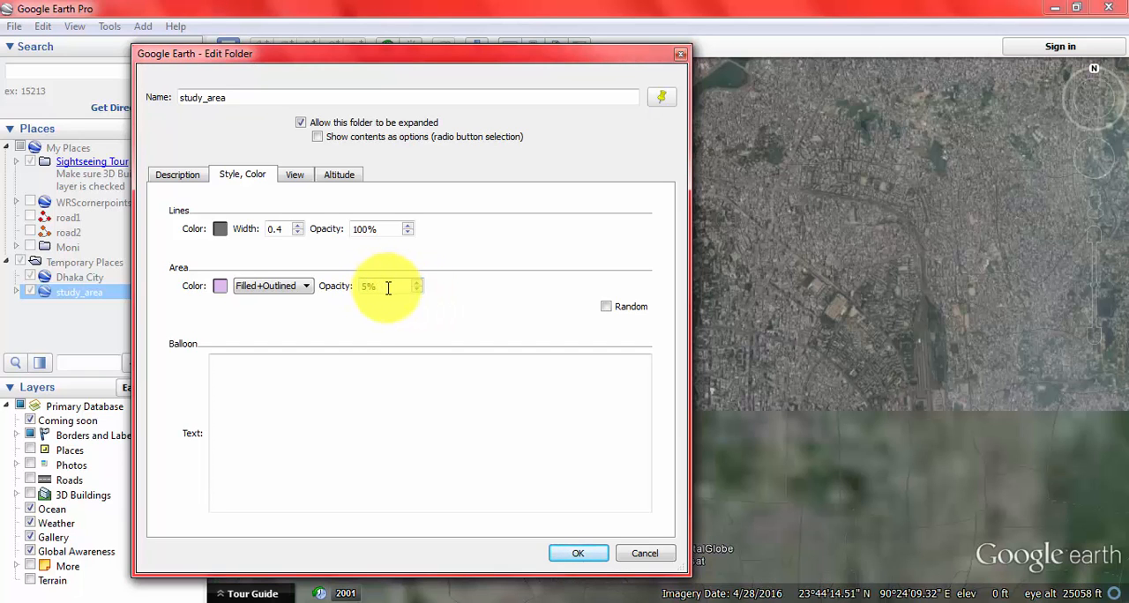
pyautogui.write('0')
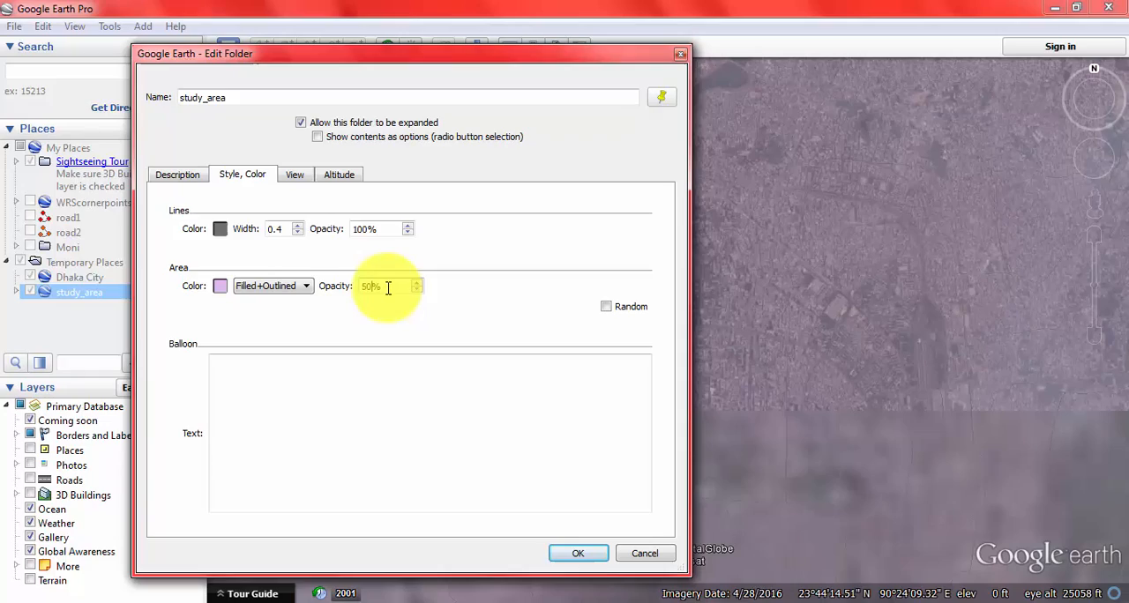
pyautogui.click(575, 556)
# Step: Inspect the semi-transparent study area over the satellite imagery, from its southern boundary up to its northern part
pyautogui.scroll(3, 531, 269)
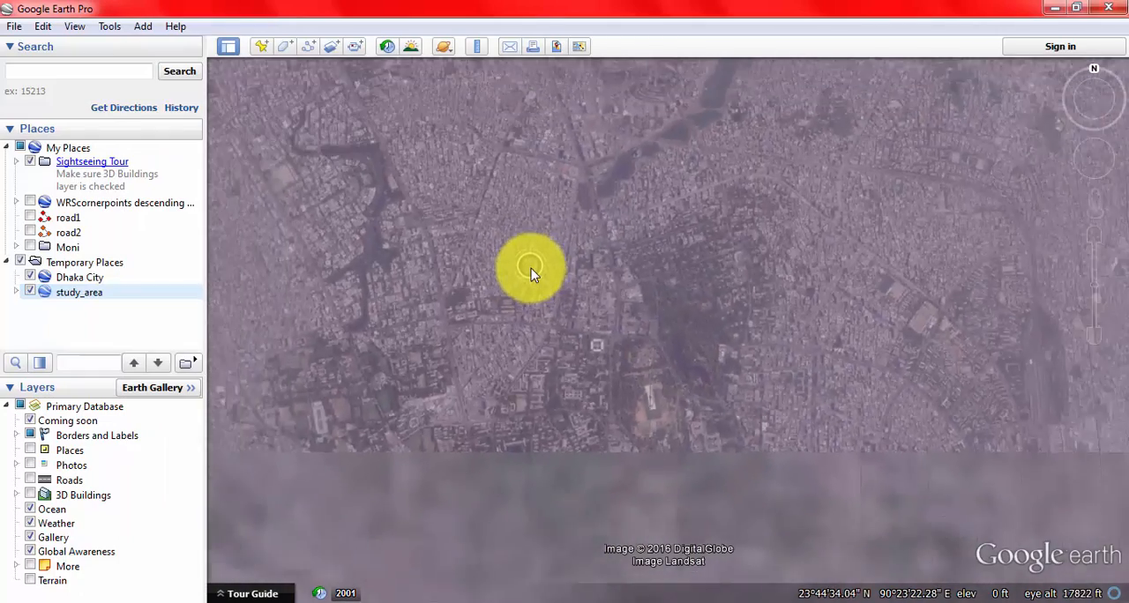
pyautogui.scroll(-5, 531, 269)
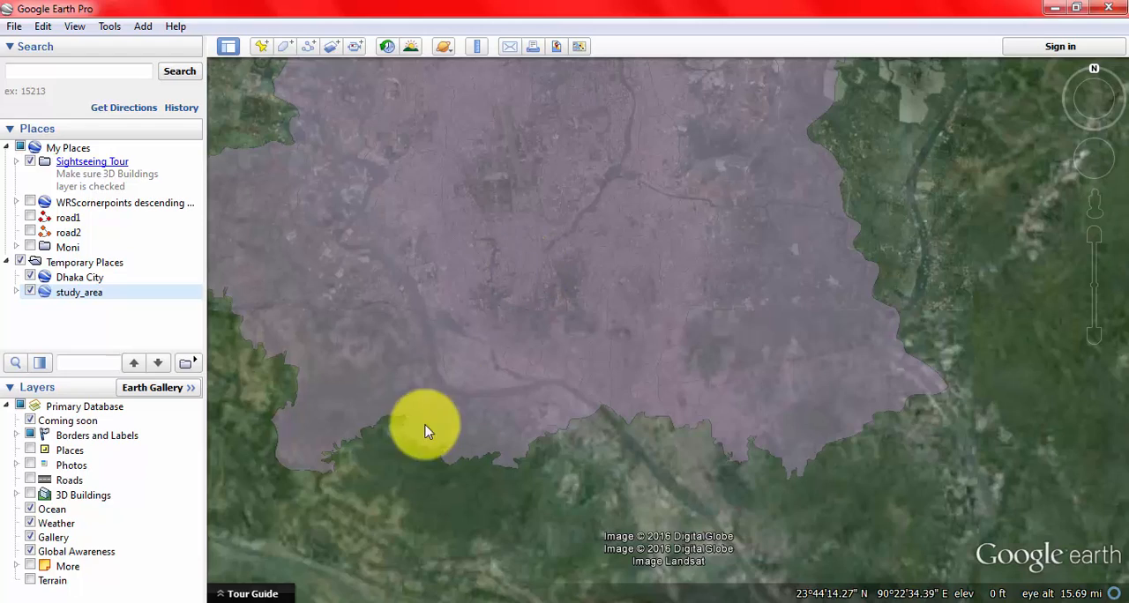
pyautogui.moveTo(373, 484); pyautogui.dragTo(568, 513)
pyautogui.moveTo(632, 125); pyautogui.dragTo(541, 306)
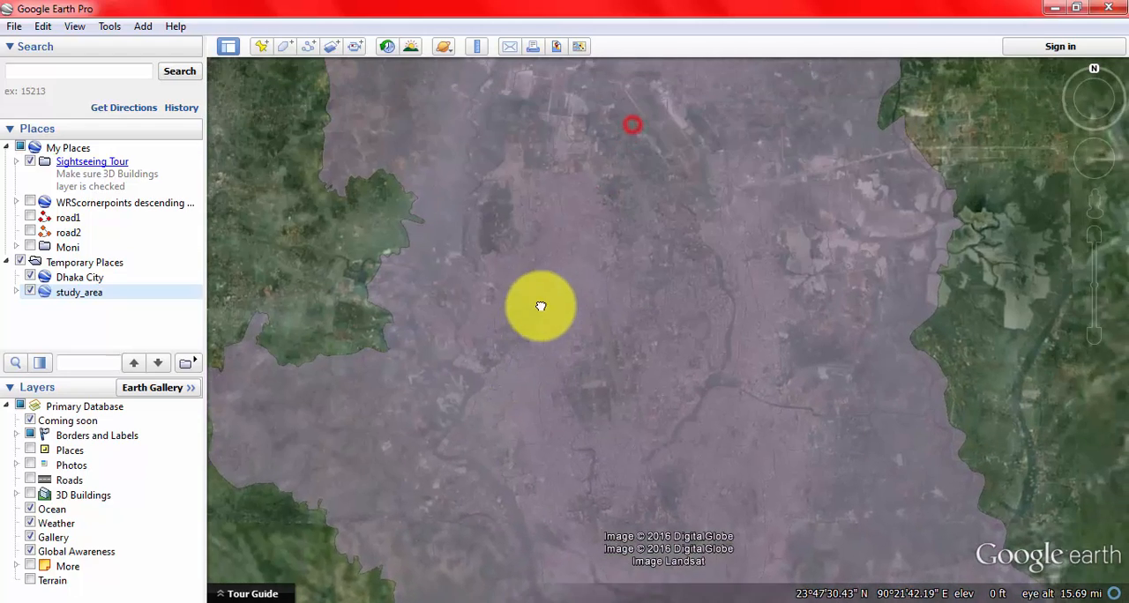
pyautogui.moveTo(533, 124); pyautogui.dragTo(532, 343)
pyautogui.moveTo(559, 397); pyautogui.dragTo(557, 255)
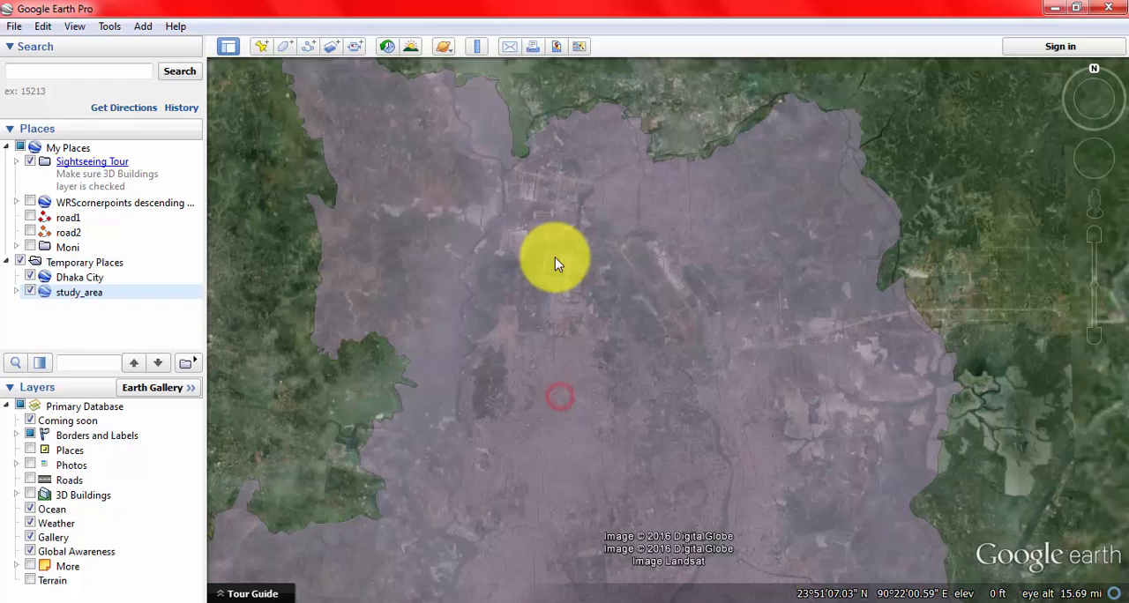
pyautogui.rightClick(90, 298)
pyautogui.rightClick(75, 280)
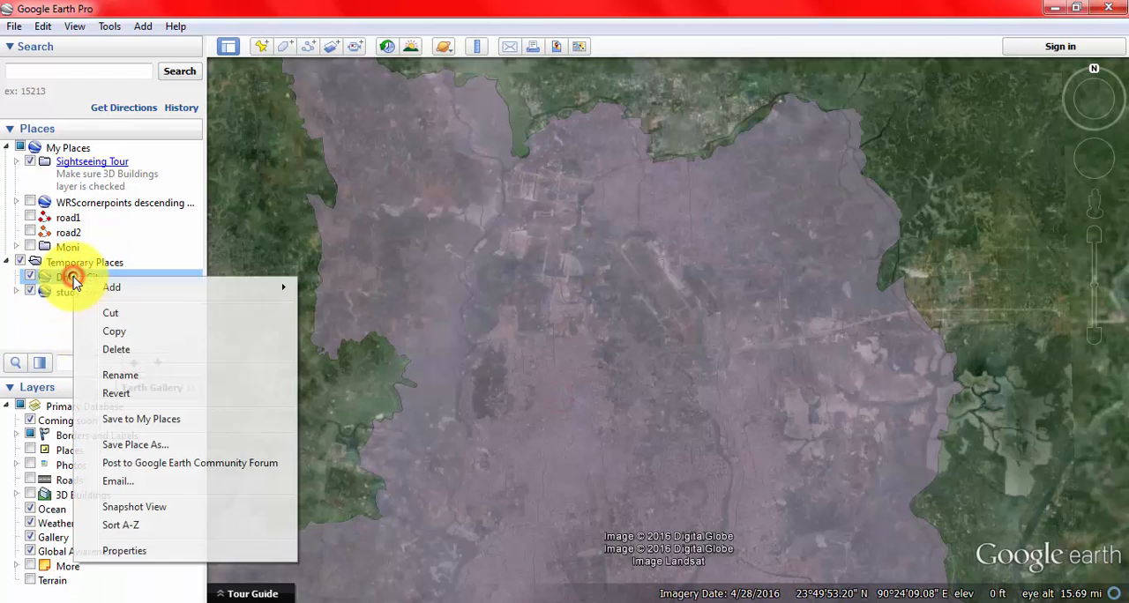
pyautogui.click(25, 319)
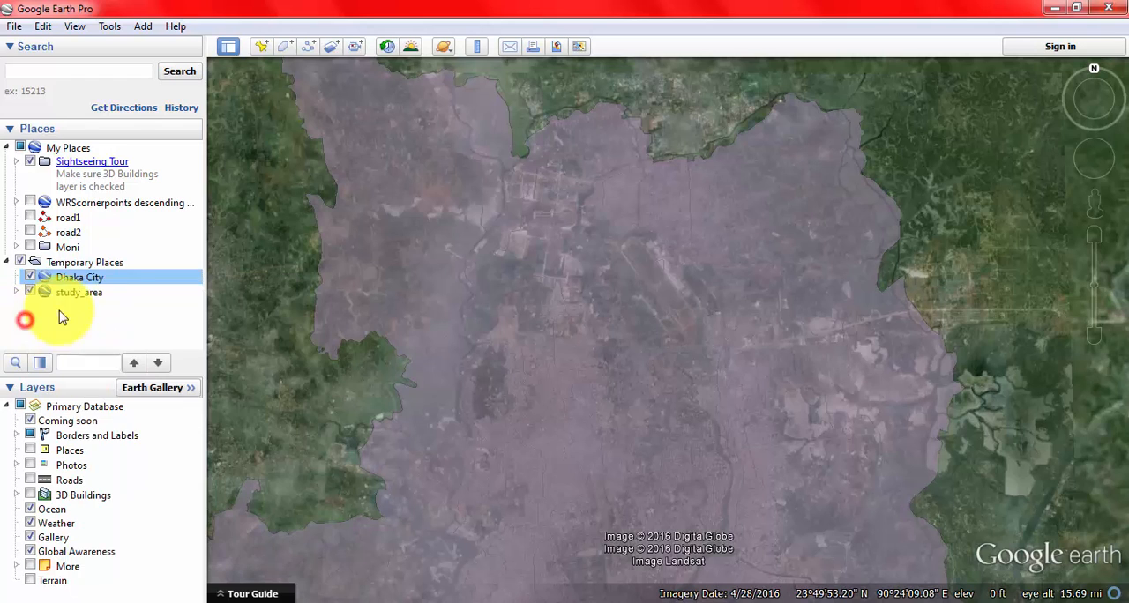
pyautogui.rightClick(88, 282)
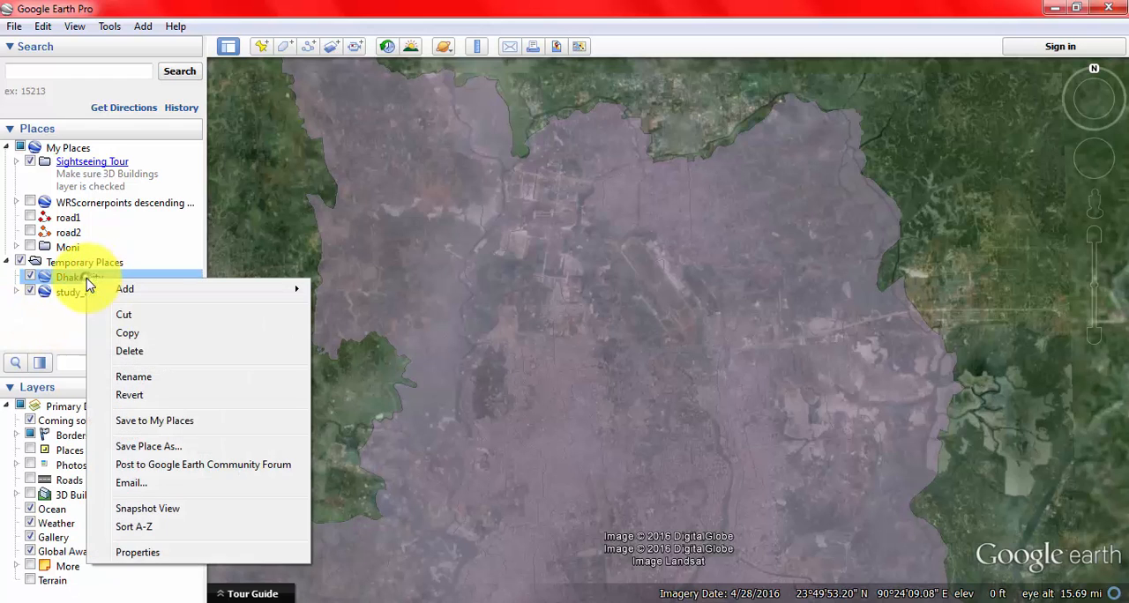
pyautogui.click(196, 555)
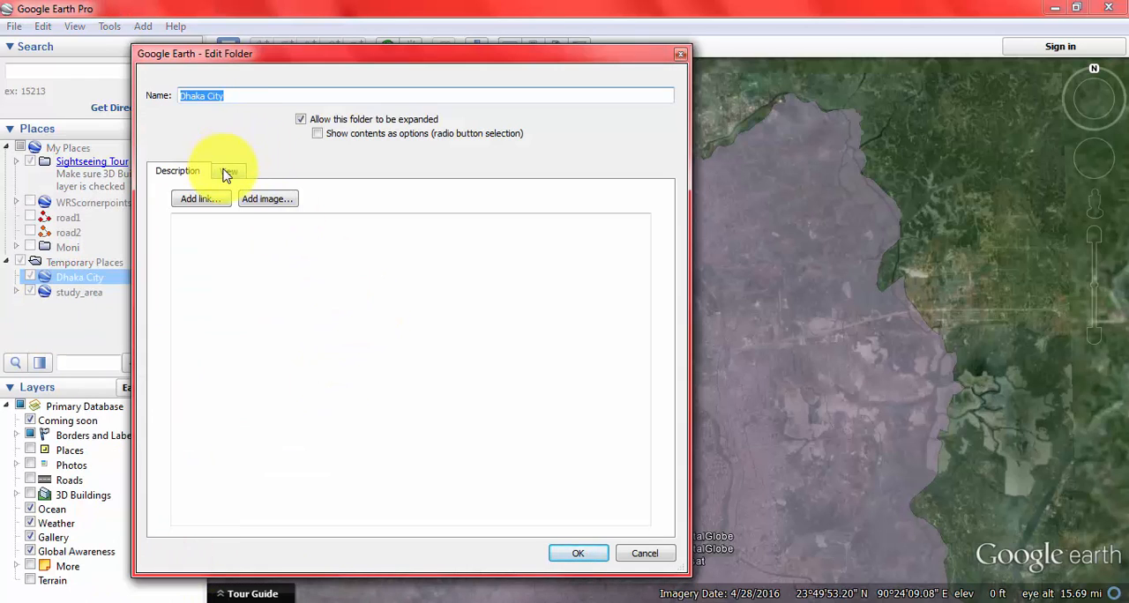
pyautogui.click(680, 55)
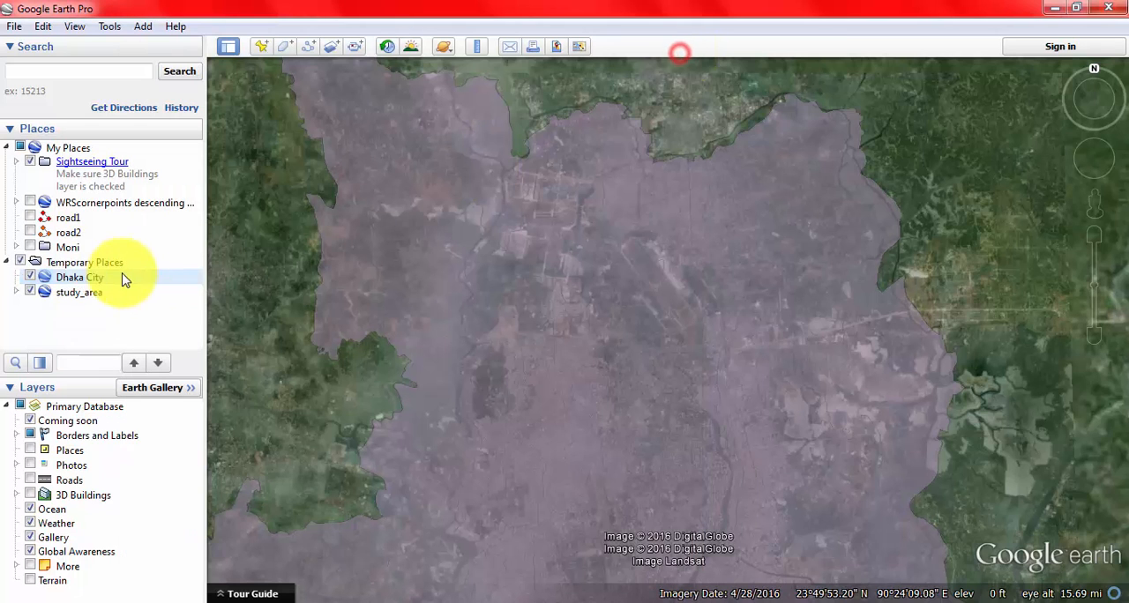
# Step: Change the study_area folder's line color to red and its line width to 0.8, and apply the style
pyautogui.click(68, 292)
pyautogui.rightClick(69, 292)
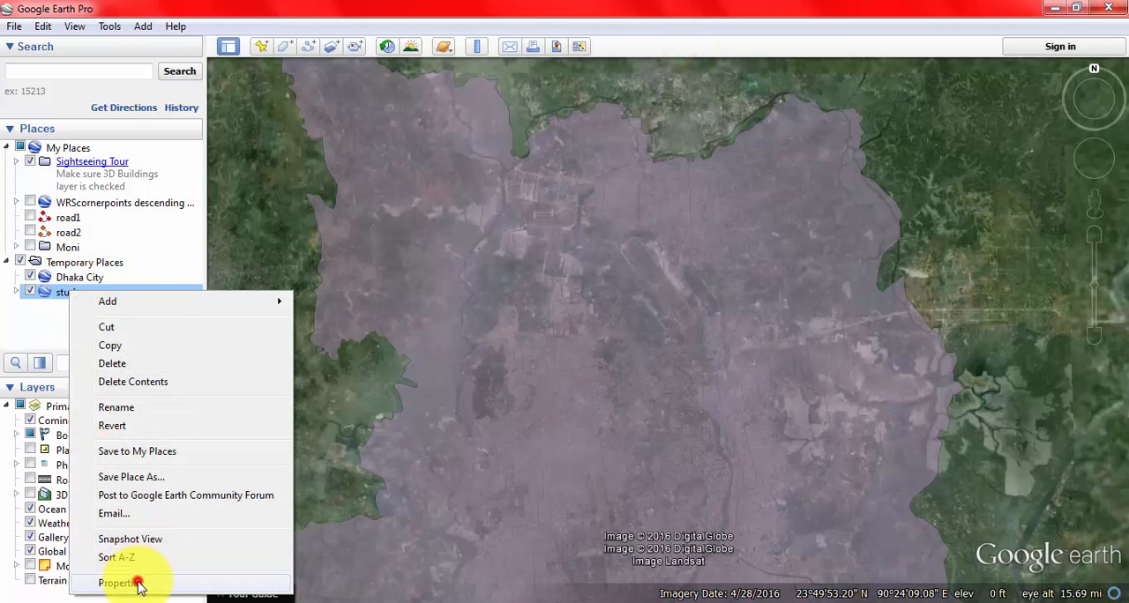
pyautogui.click(138, 586)
pyautogui.click(243, 175)
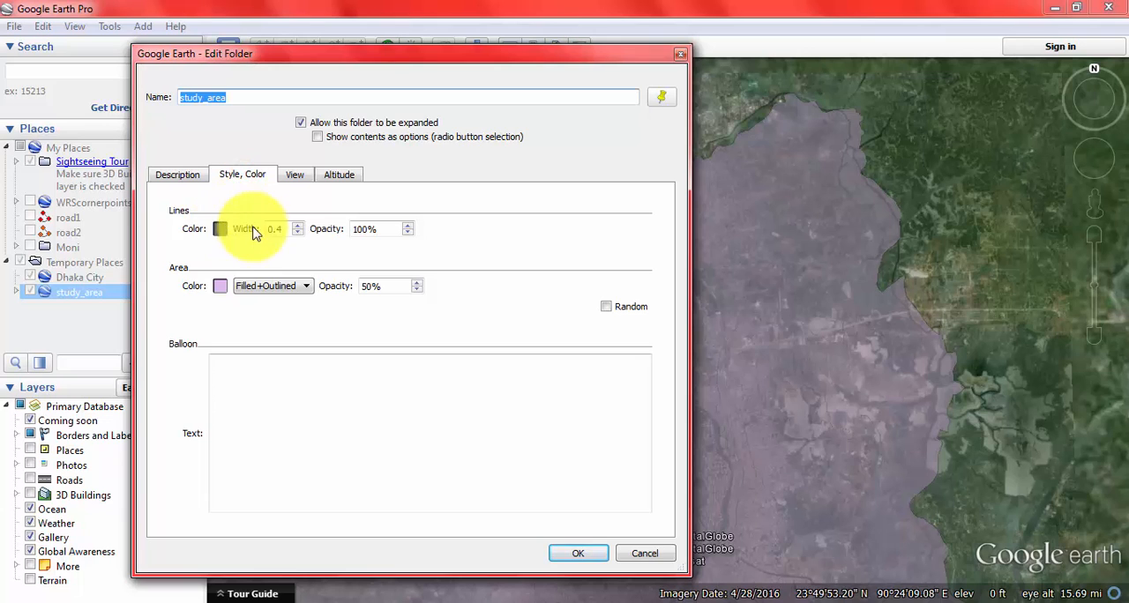
pyautogui.click(219, 229)
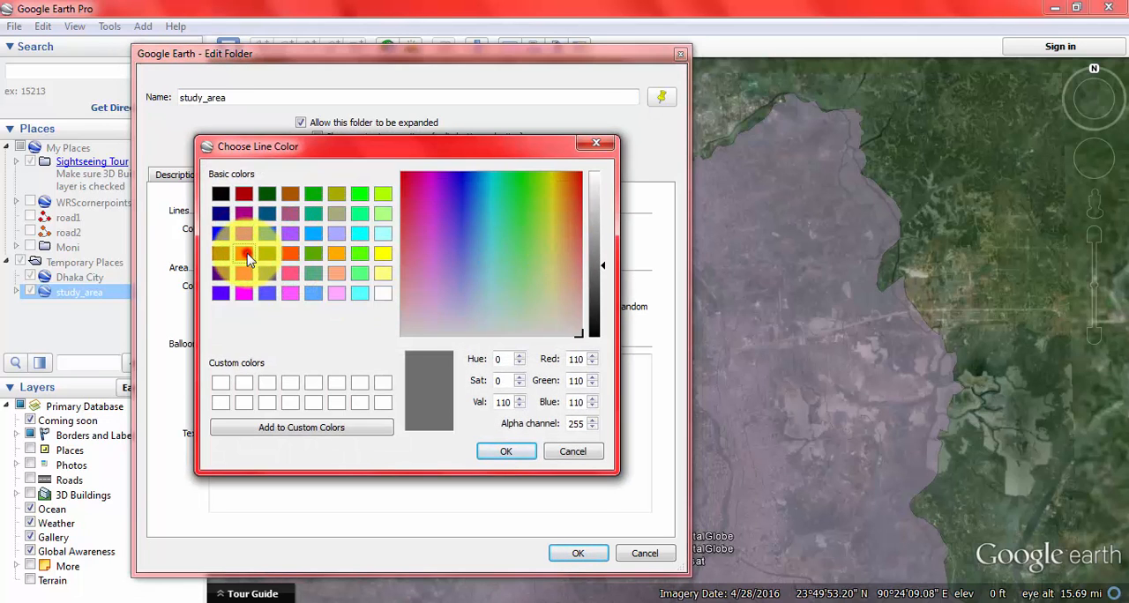
pyautogui.click(245, 254)
pyautogui.click(505, 451)
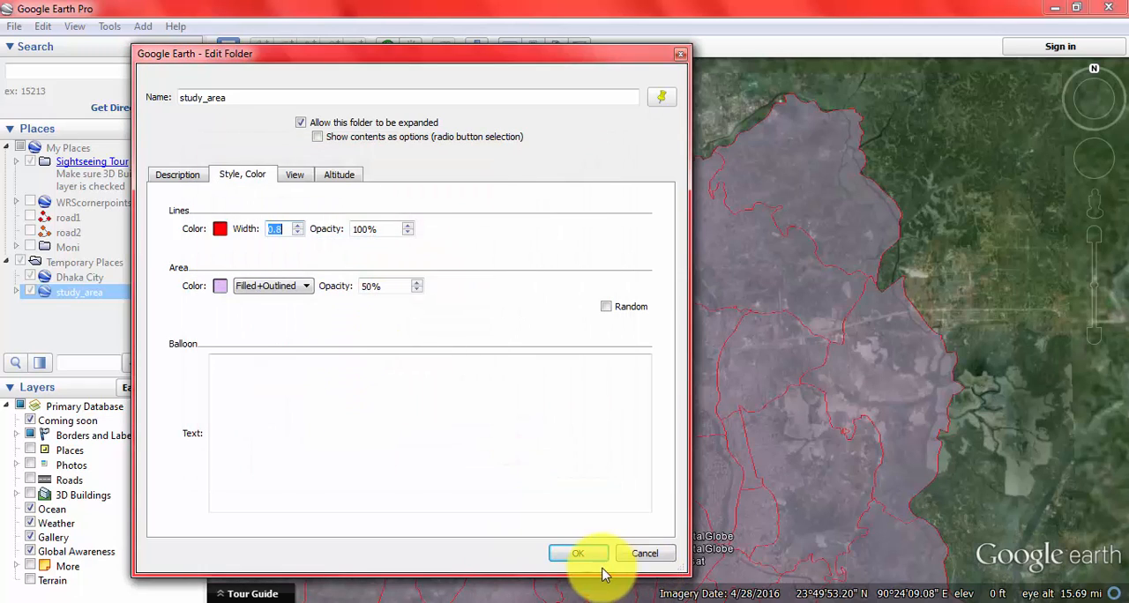
pyautogui.click(589, 554)
# Step: Examine the attribute balloon of the DCC Ward 2 polygon within the red-outlined study area and close it
pyautogui.moveTo(235, 347); pyautogui.dragTo(290, 375)
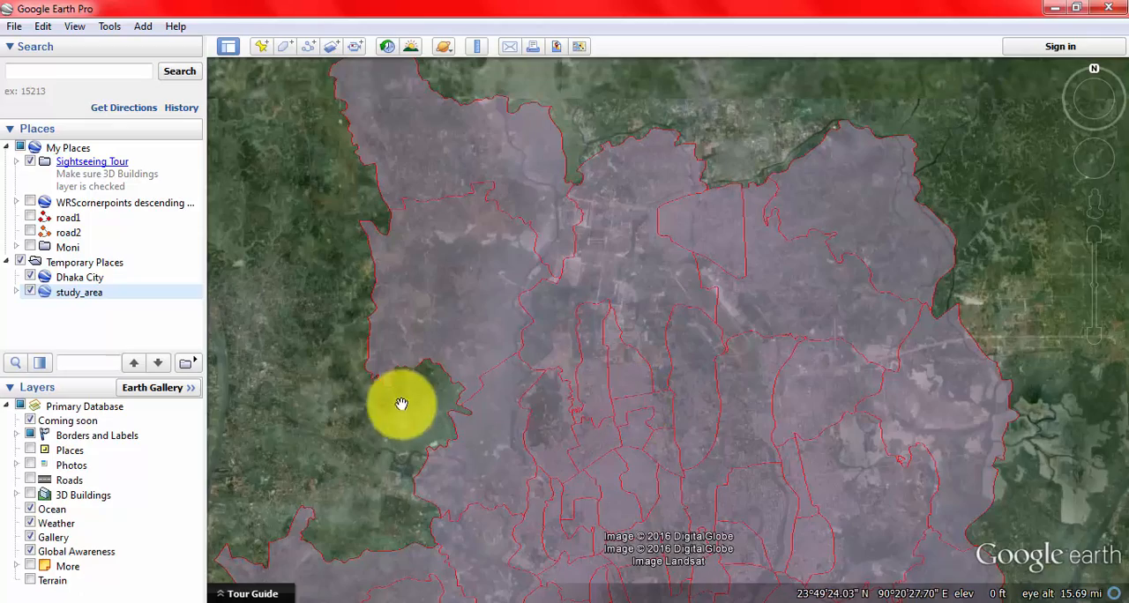
pyautogui.moveTo(394, 430); pyautogui.dragTo(364, 429)
pyautogui.scroll(5, 588, 370)
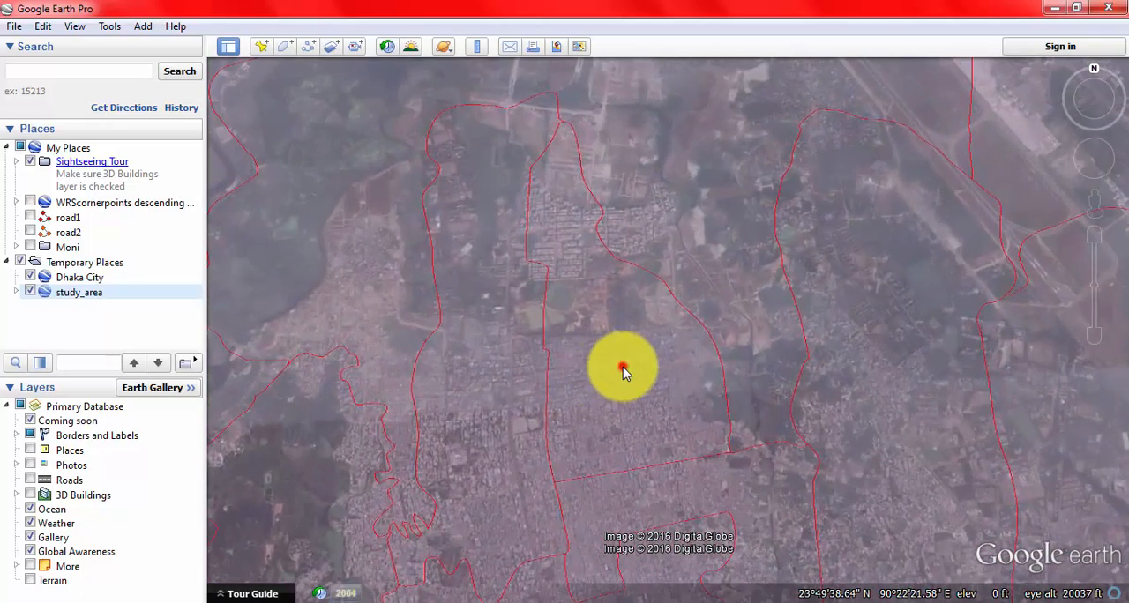
pyautogui.click(623, 367)
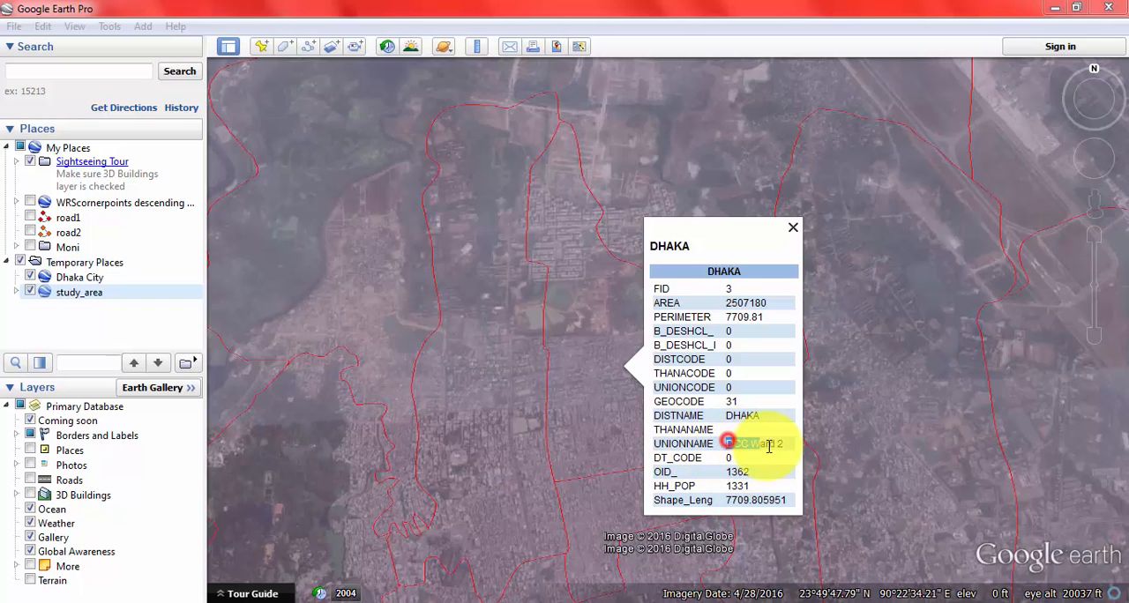
pyautogui.click(792, 228)
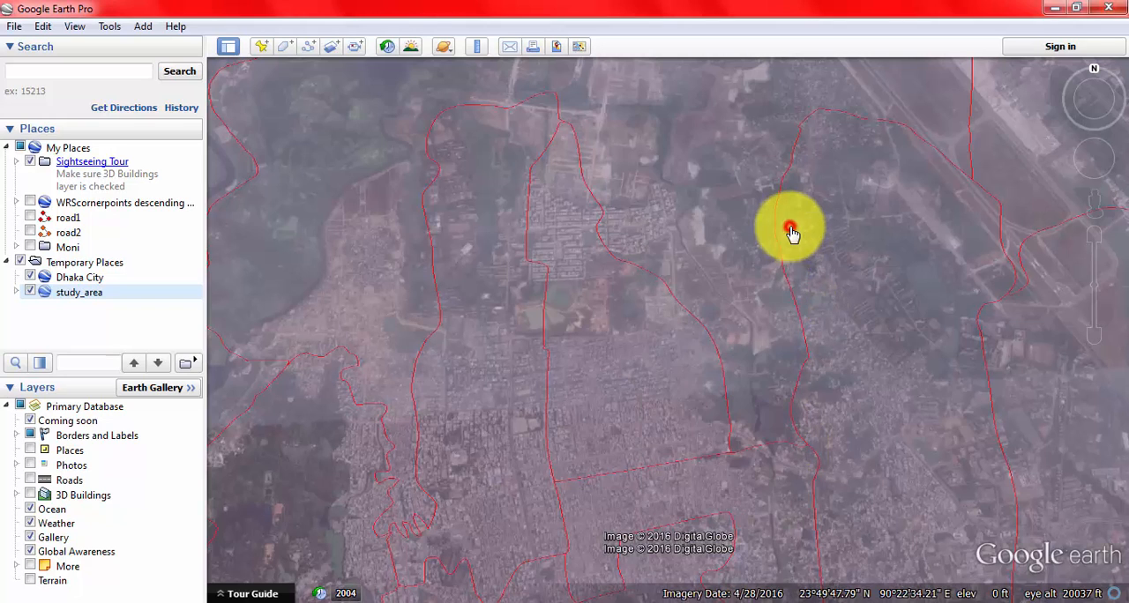
# Step: Inspect the red ward boundaries along the western edge of the study area and back around DCC Ward 2
pyautogui.moveTo(353, 343); pyautogui.dragTo(680, 297)
pyautogui.moveTo(383, 433); pyautogui.dragTo(591, 172)
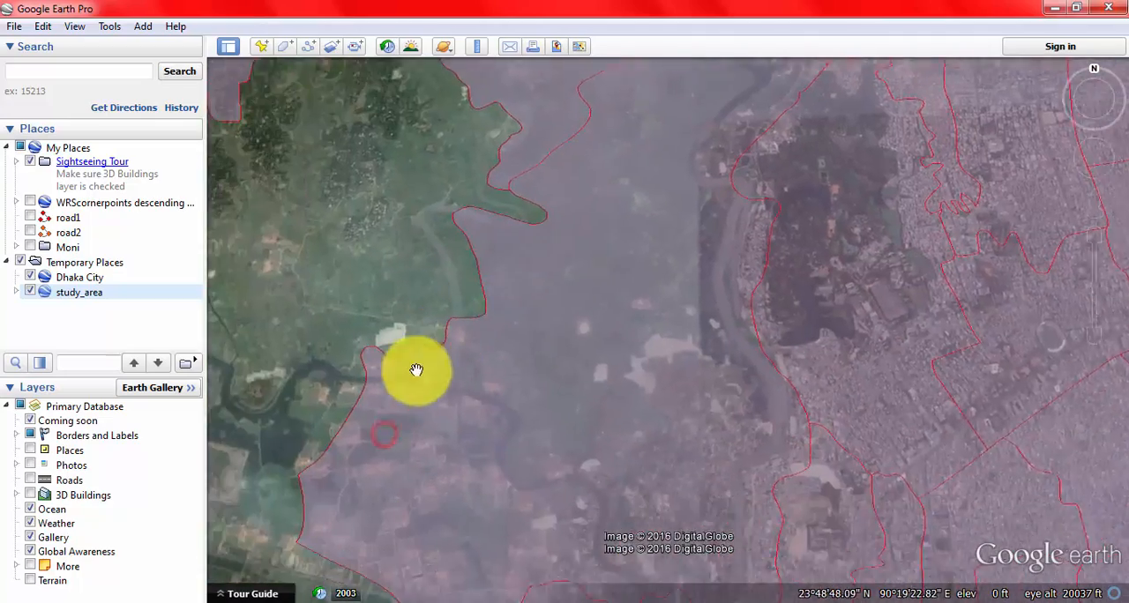
pyautogui.moveTo(405, 401); pyautogui.dragTo(318, 252)
pyautogui.moveTo(644, 535); pyautogui.dragTo(515, 277)
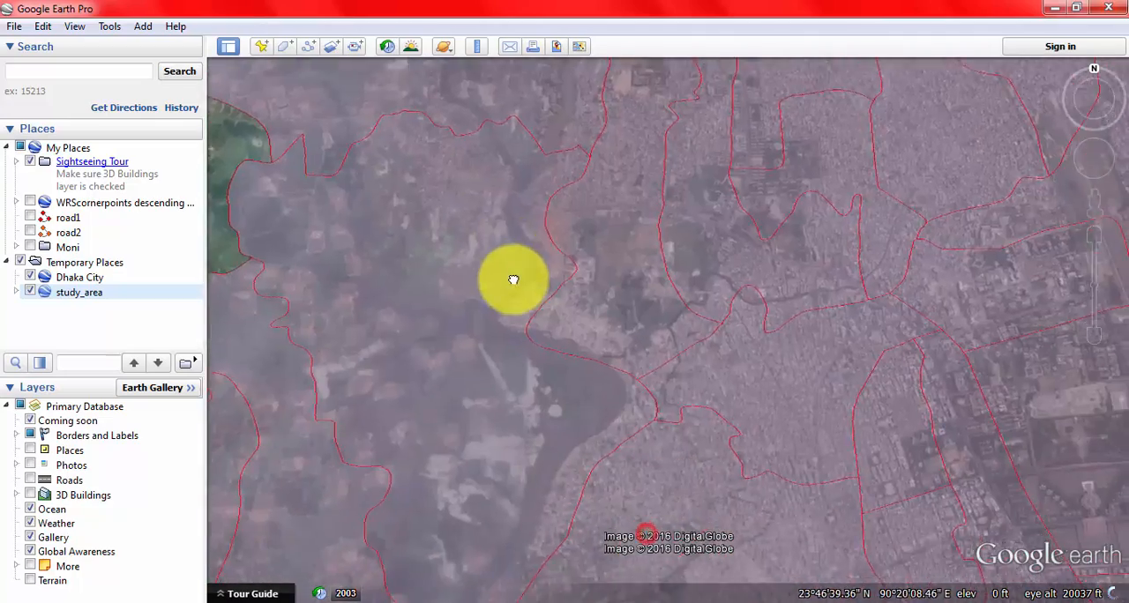
pyautogui.moveTo(614, 466); pyautogui.dragTo(602, 490)
pyautogui.moveTo(630, 235); pyautogui.dragTo(725, 383)
pyautogui.moveTo(652, 239); pyautogui.dragTo(549, 382)
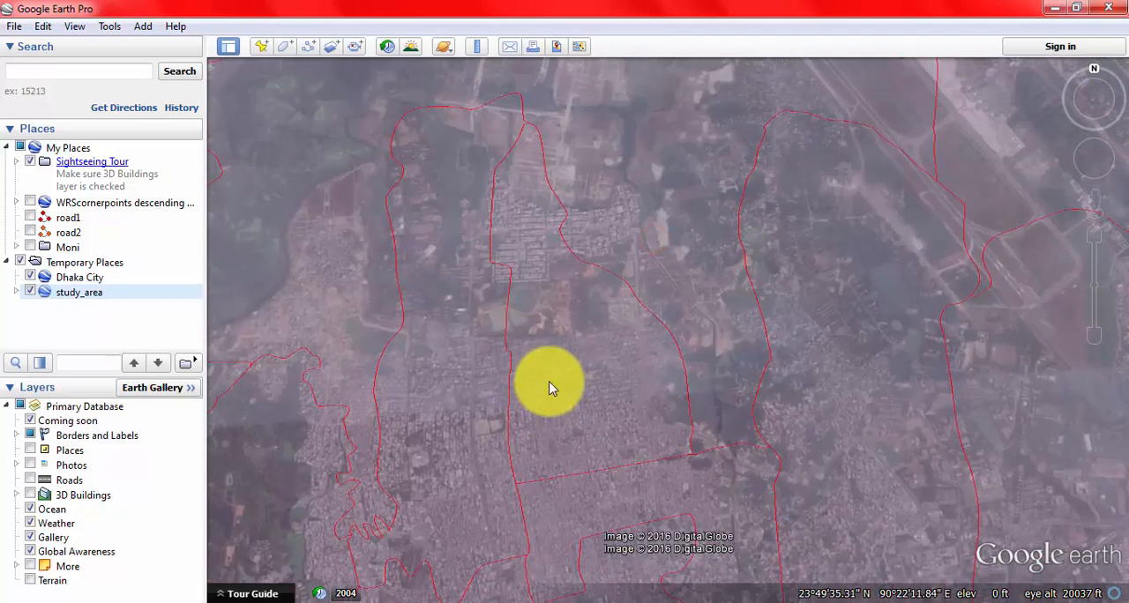
# Step: Examine the ward boundary lines against the streets and buildings at close range, from DCC Ward 2's northern tip southward past the stadium
pyautogui.scroll(3, 512, 480)
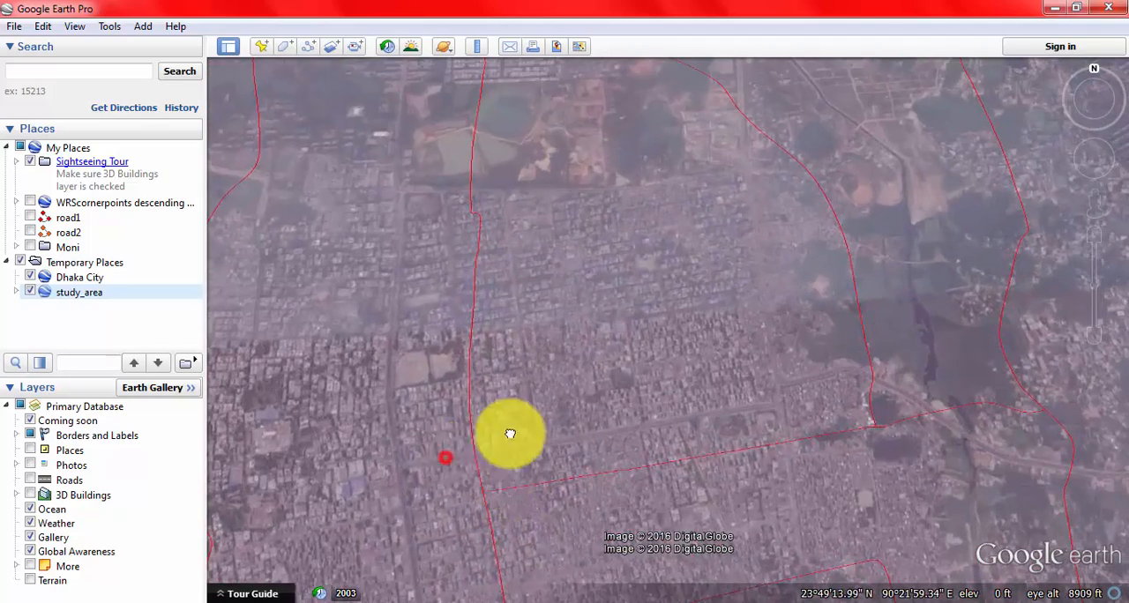
pyautogui.moveTo(510, 434); pyautogui.dragTo(543, 466)
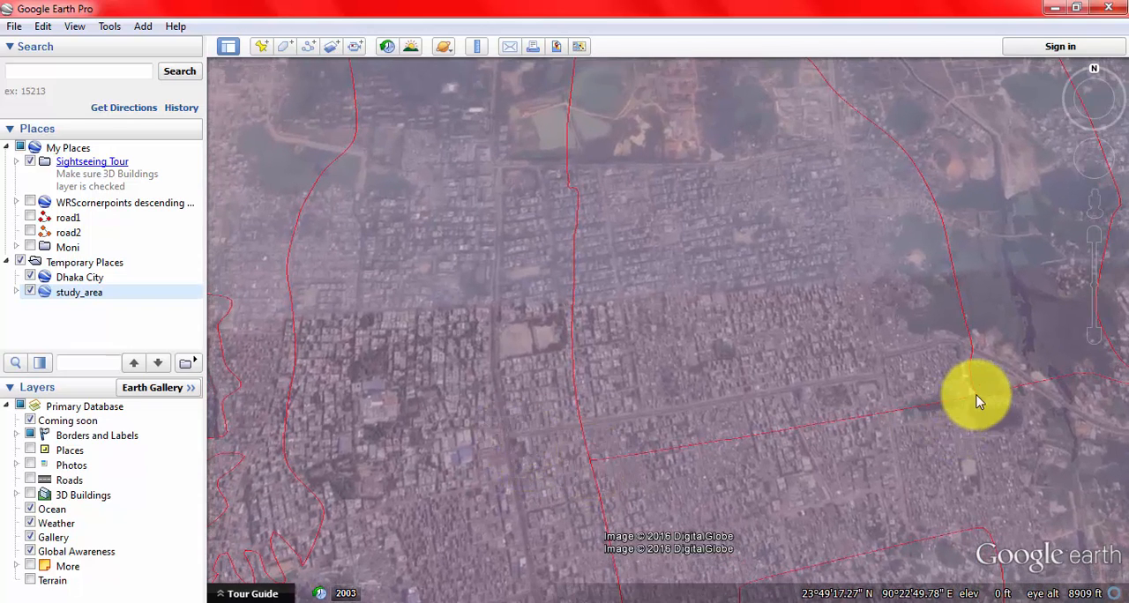
pyautogui.moveTo(684, 256); pyautogui.dragTo(711, 459)
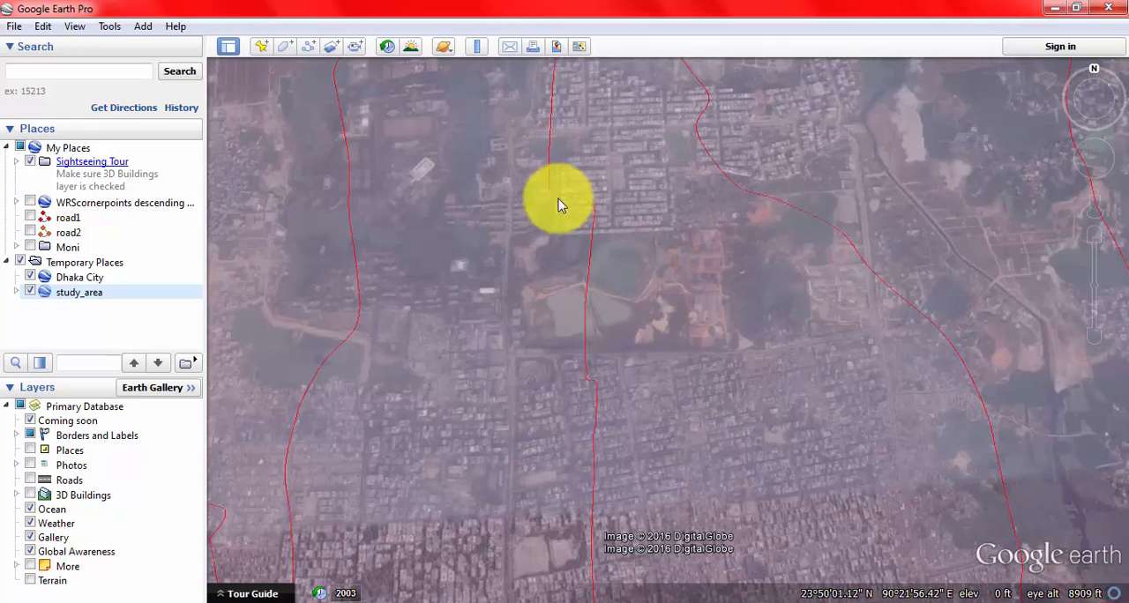
pyautogui.moveTo(558, 197); pyautogui.dragTo(538, 529)
pyautogui.moveTo(559, 142); pyautogui.dragTo(506, 244)
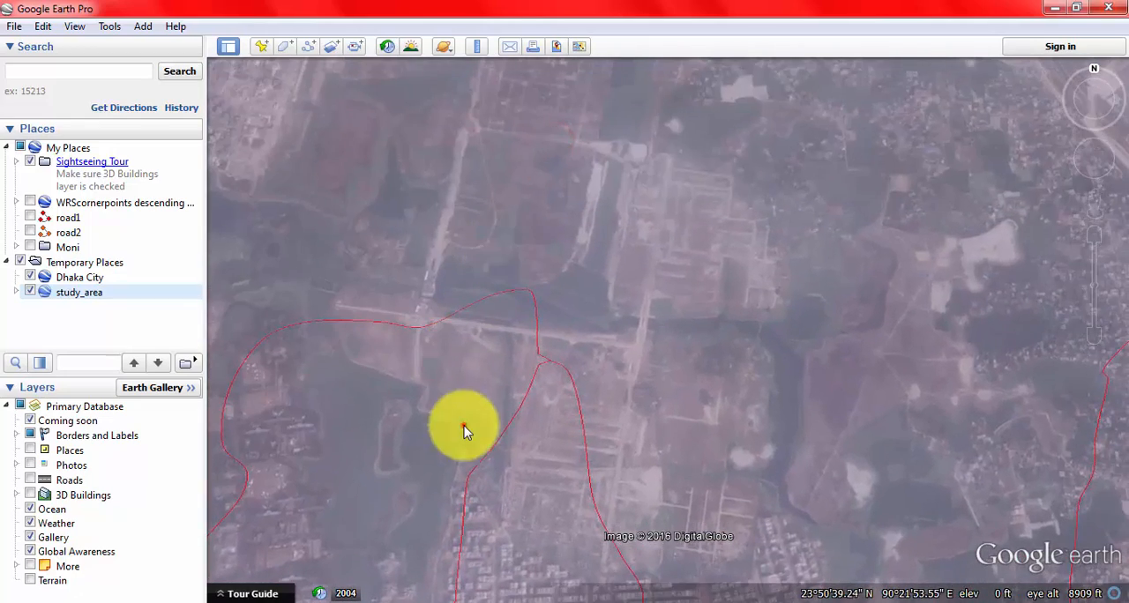
pyautogui.moveTo(461, 418); pyautogui.dragTo(547, 209)
pyautogui.moveTo(617, 453); pyautogui.dragTo(647, 253)
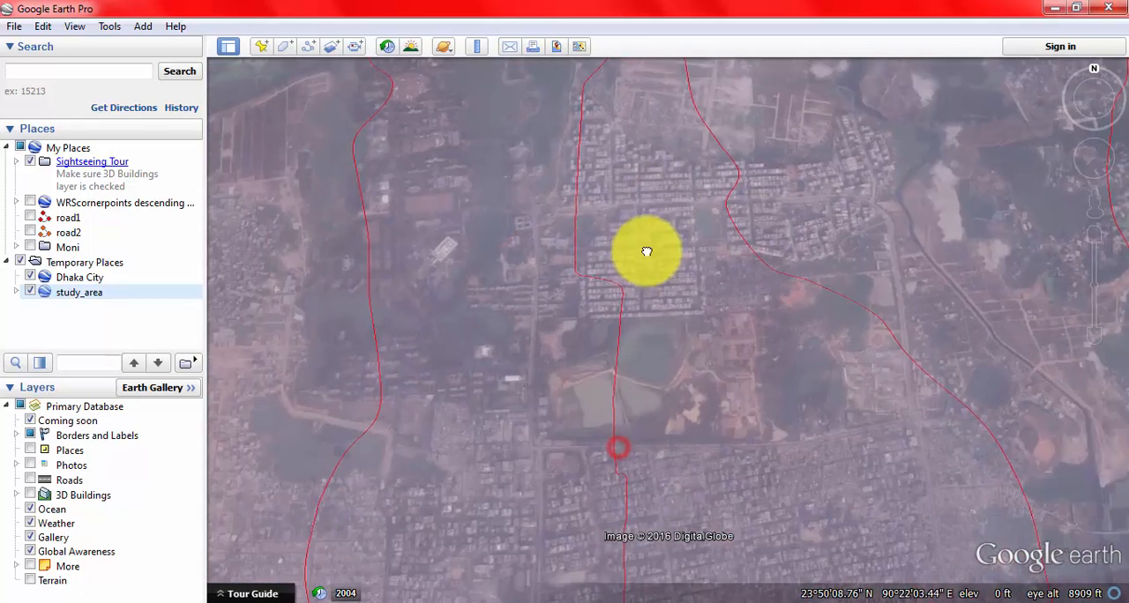
pyautogui.moveTo(651, 454); pyautogui.dragTo(619, 256)
pyautogui.moveTo(597, 416); pyautogui.dragTo(574, 224)
pyautogui.moveTo(650, 448); pyautogui.dragTo(622, 353)
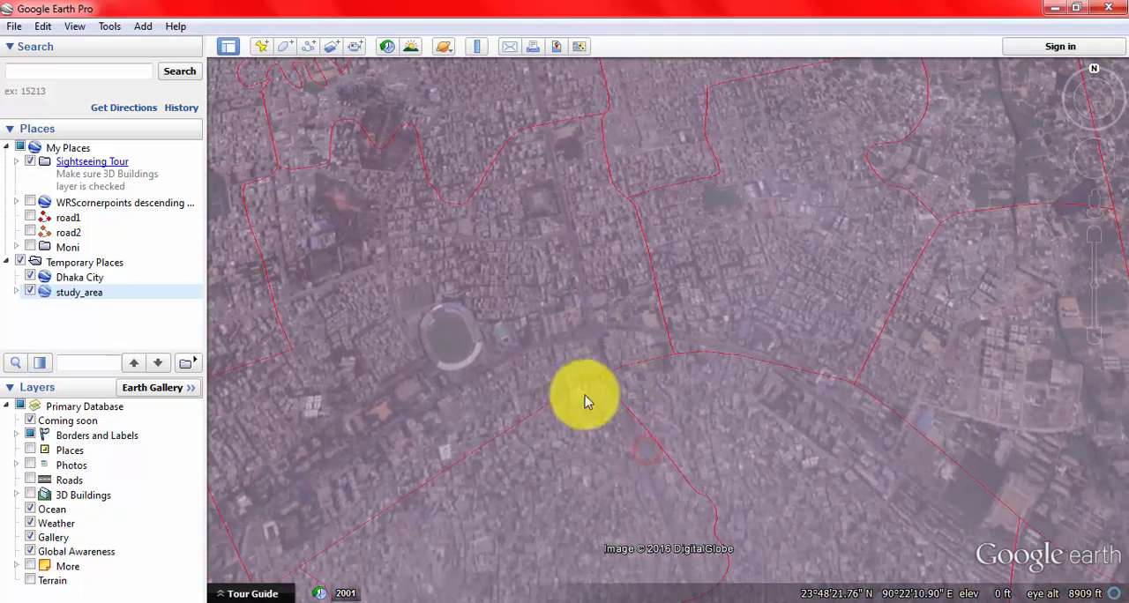
pyautogui.moveTo(555, 417); pyautogui.dragTo(627, 269)
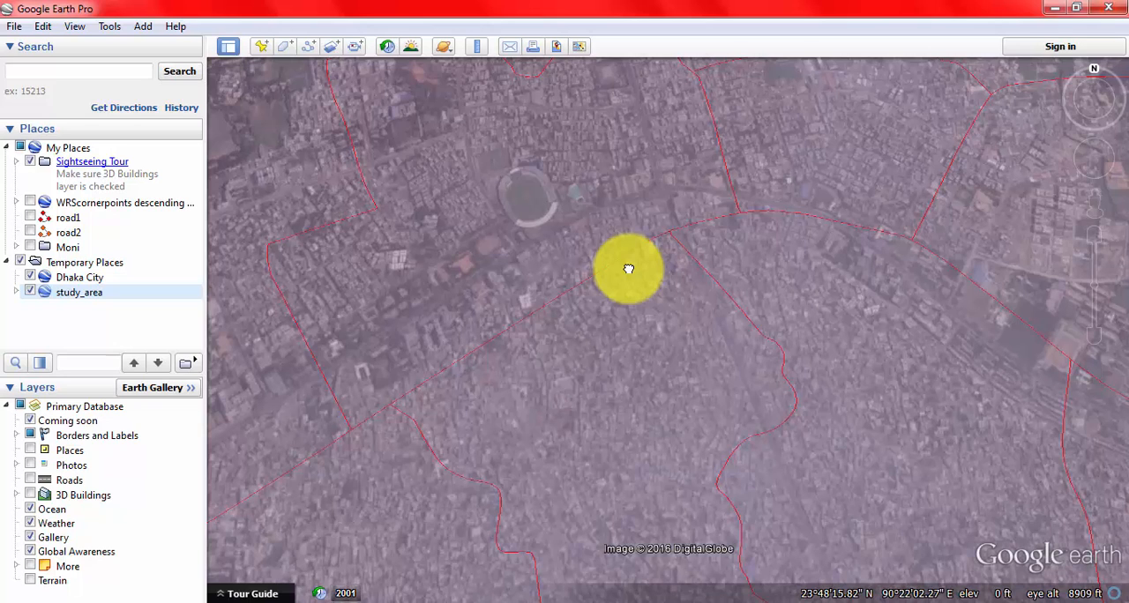